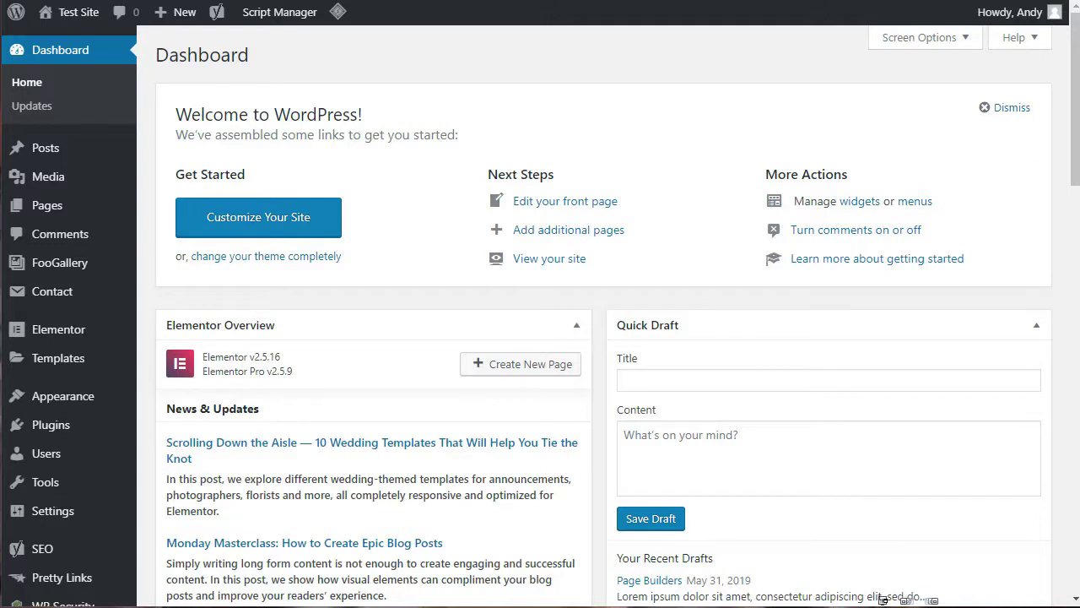
Open All Users and highlight the Administrator and Author entries in the Role column
left_click(42, 468)
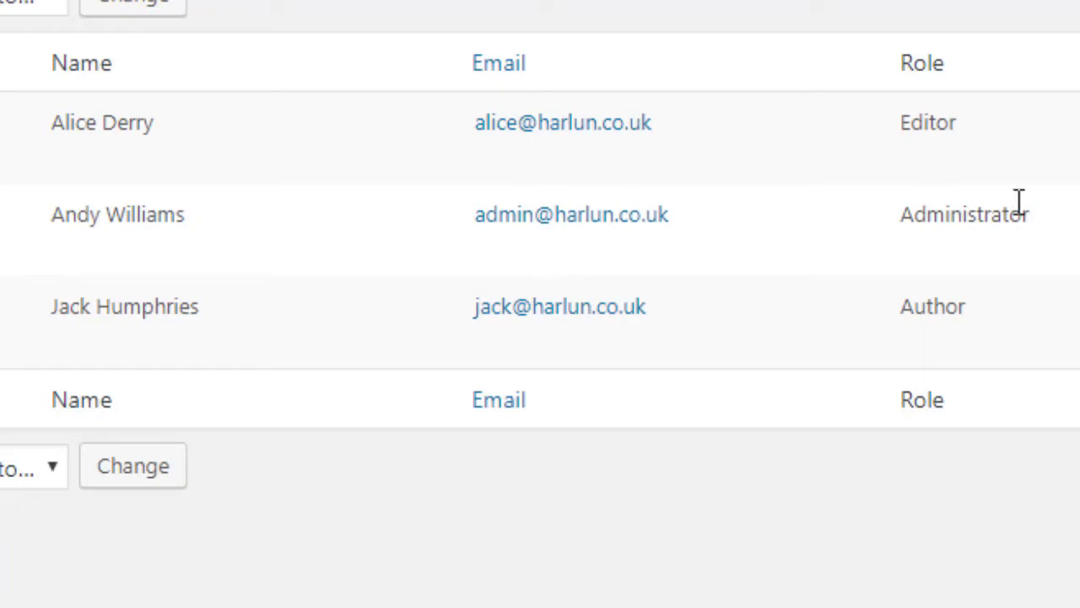
left_click_drag(1023, 215, 1061, 211)
mouse_move(970, 308)
left_mouse_down()
mouse_move(907, 309)
mouse_move(981, 294)
left_mouse_up()
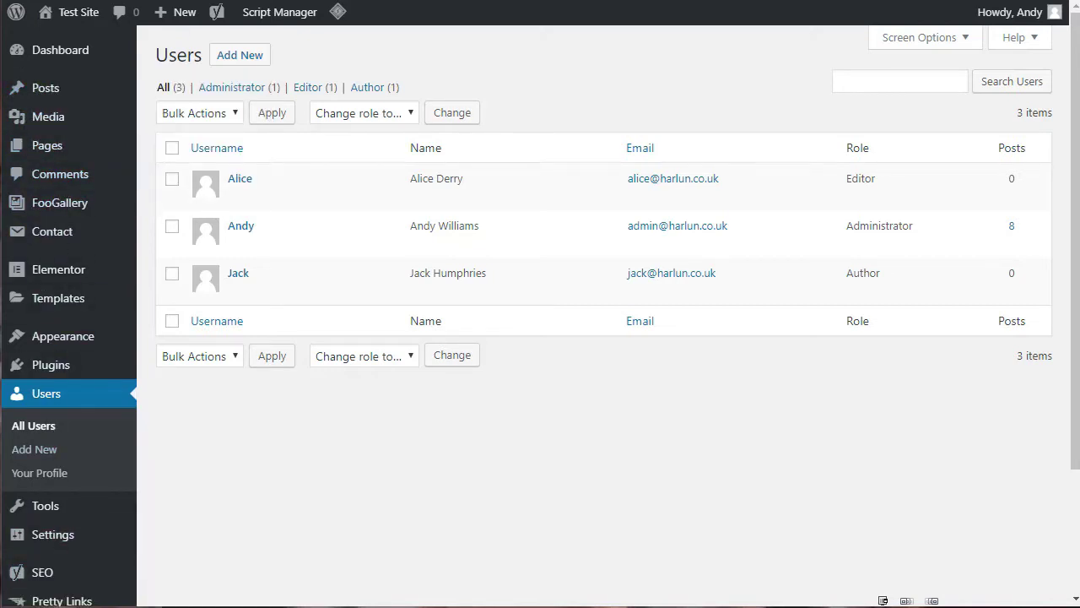
mouse_move(920, 196)
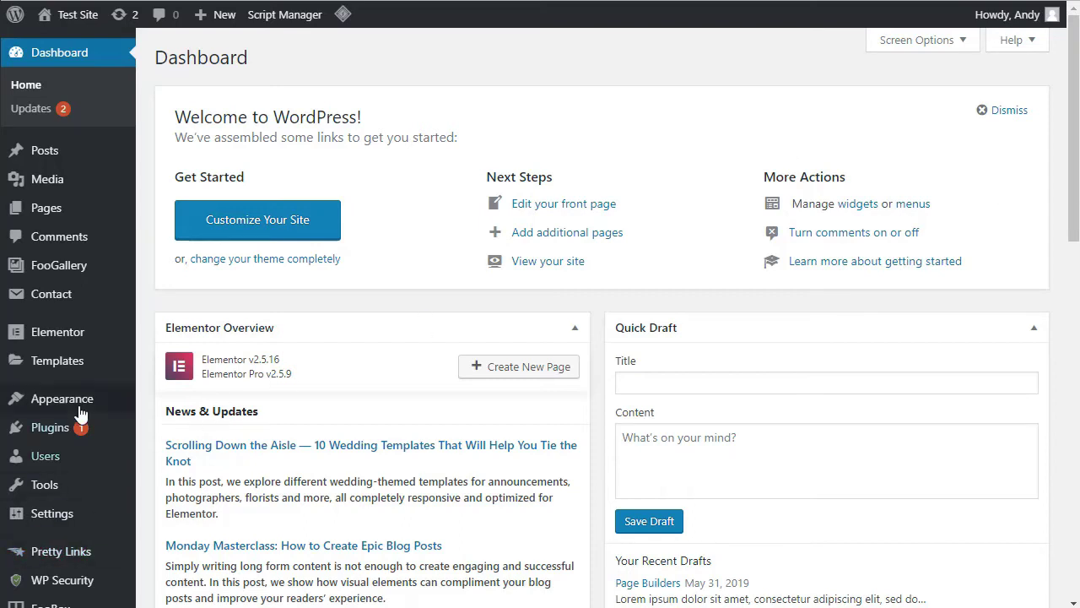
Open the Add New user form and show its Role dropdown, Subscriber through Administrator
mouse_move(53, 462)
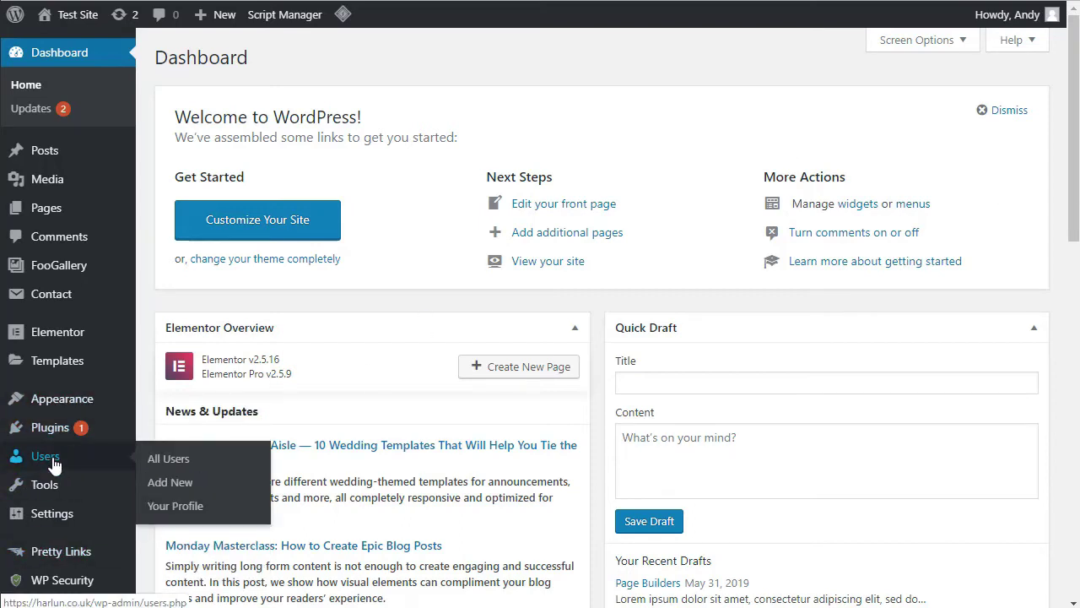
left_click(175, 465)
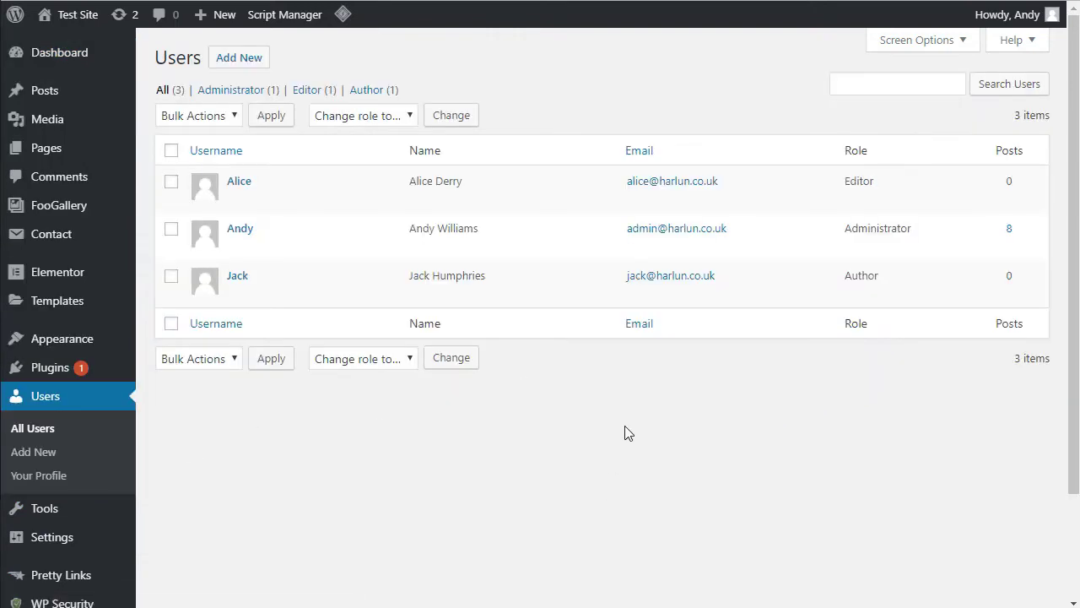
left_click(239, 61)
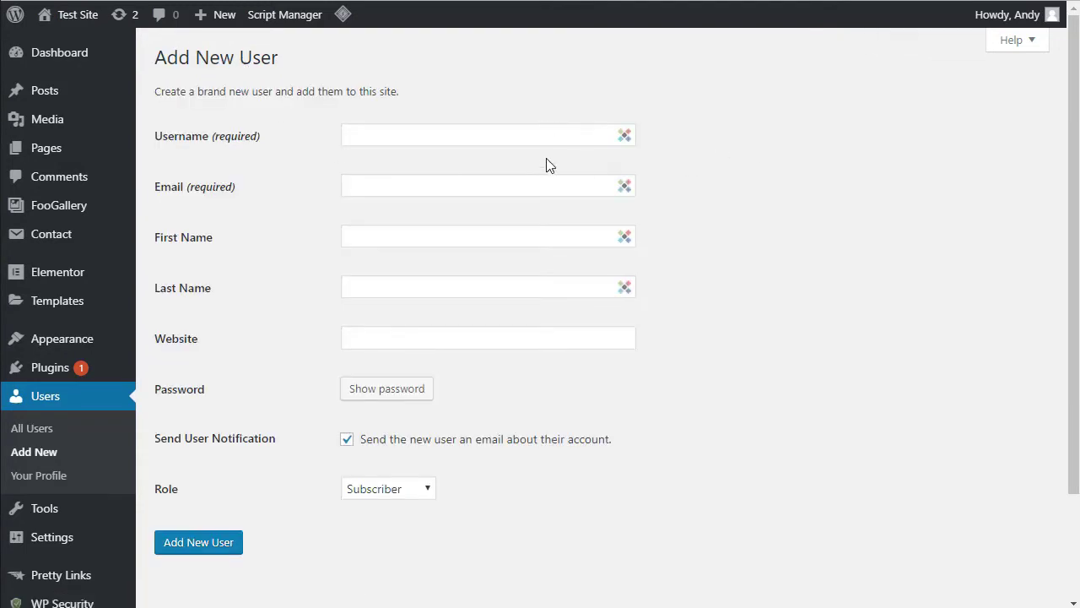
scroll(764, 340, "down", 2)
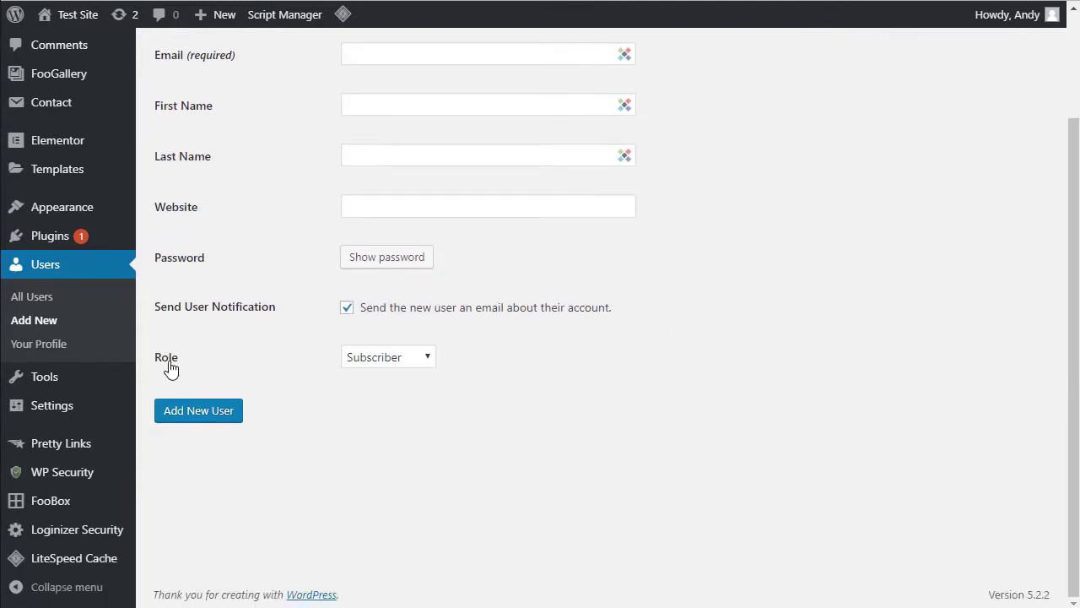
left_click(428, 357)
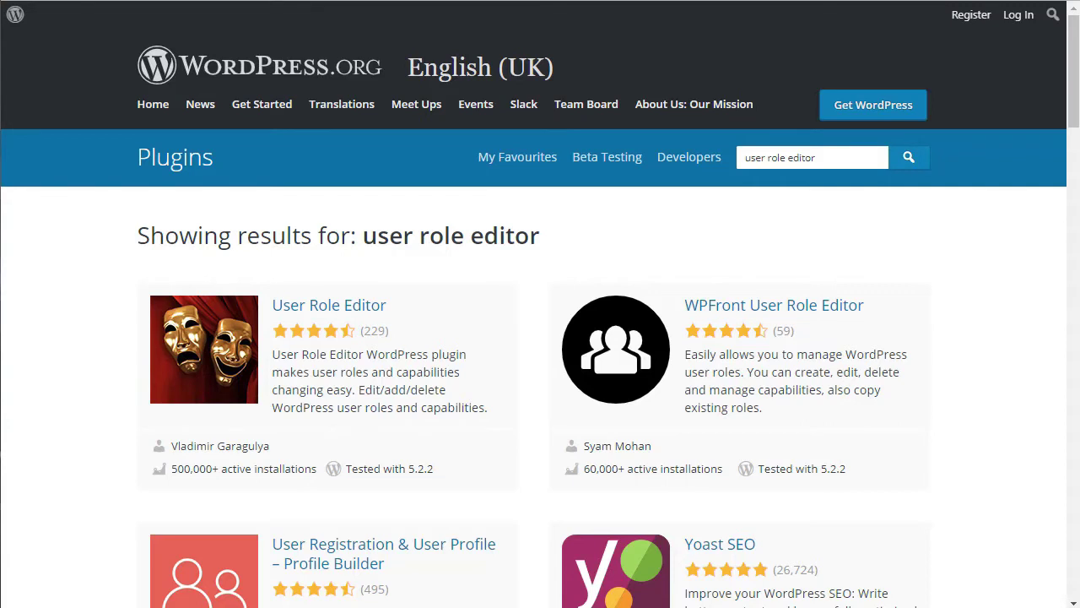
Scroll through the wordpress.org search results for 'user role editor'
scroll(64, 314, "down", 1)
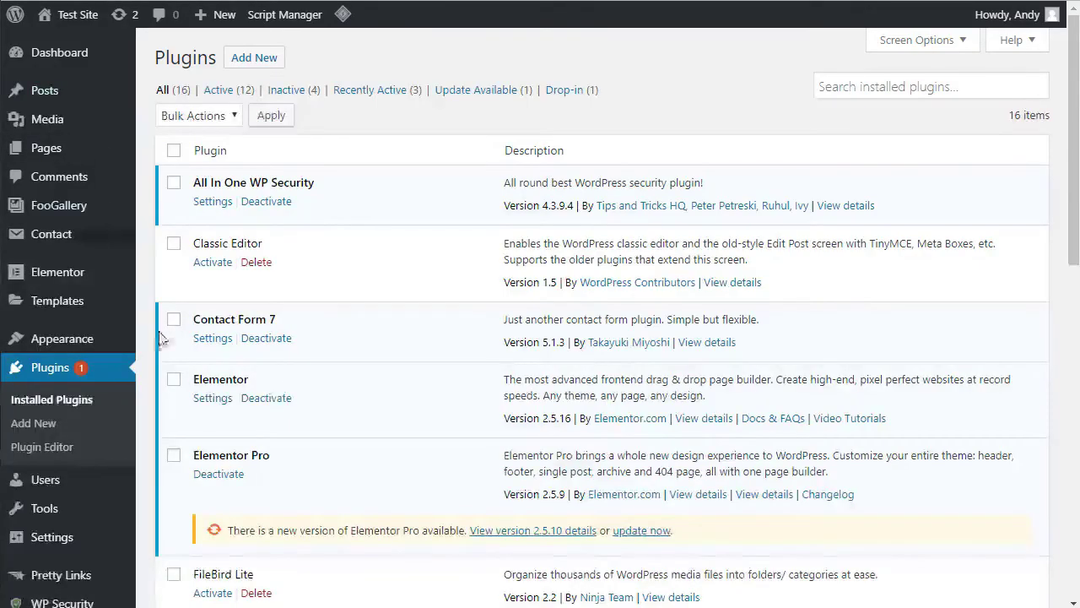
Search Add Plugins for 'role editor', which returns an unexpected error
left_click(875, 88)
type("role")
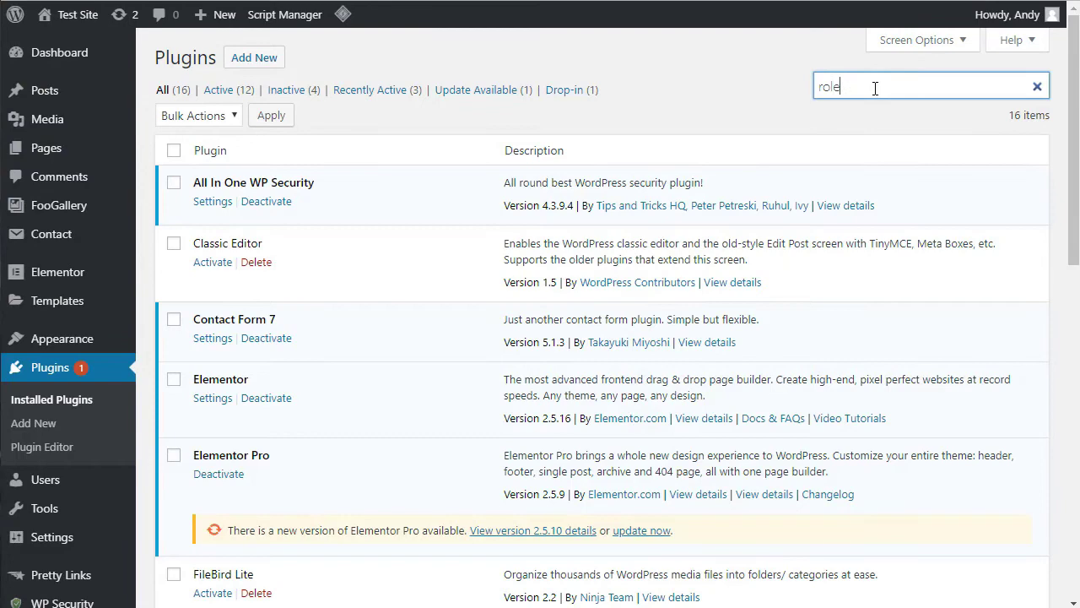
key("BackSpace")
key("BackSpace")
key("BackSpace")
key("BackSpace")
left_click(254, 58)
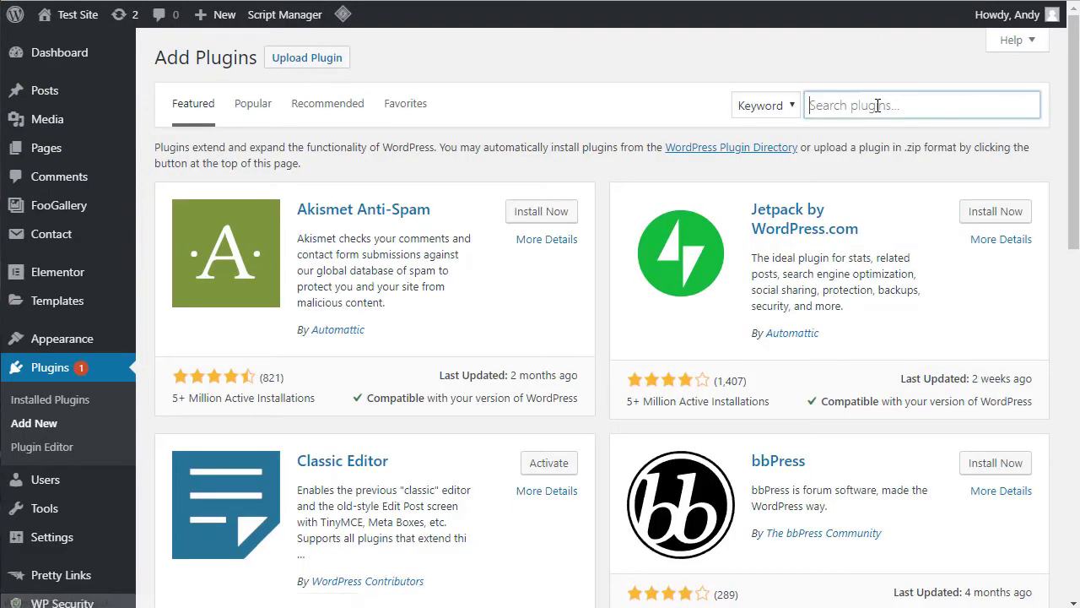
left_click(878, 106)
type("role ")
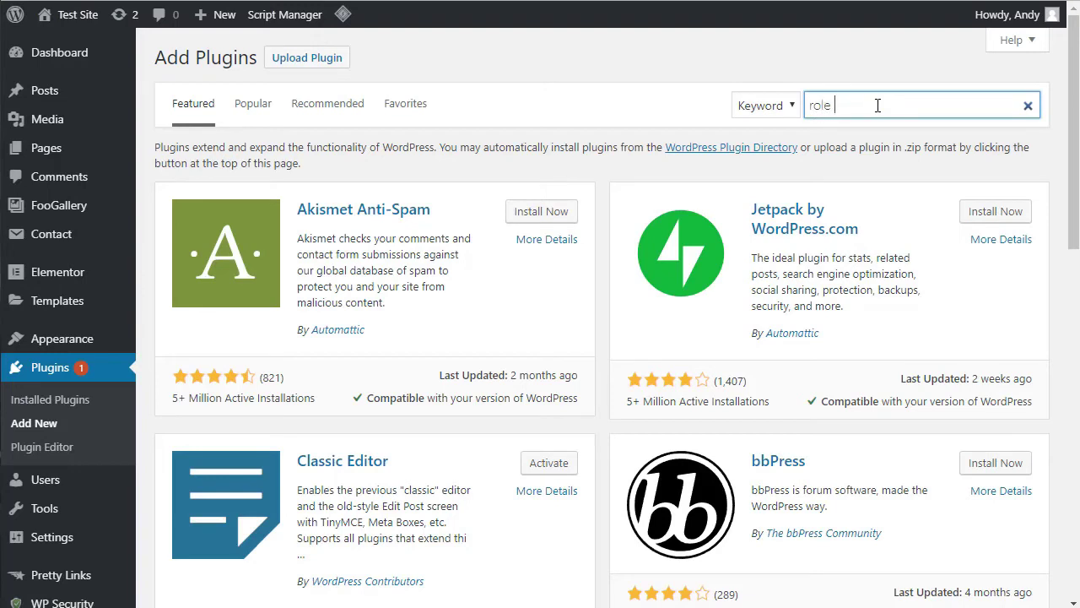
type("edito")
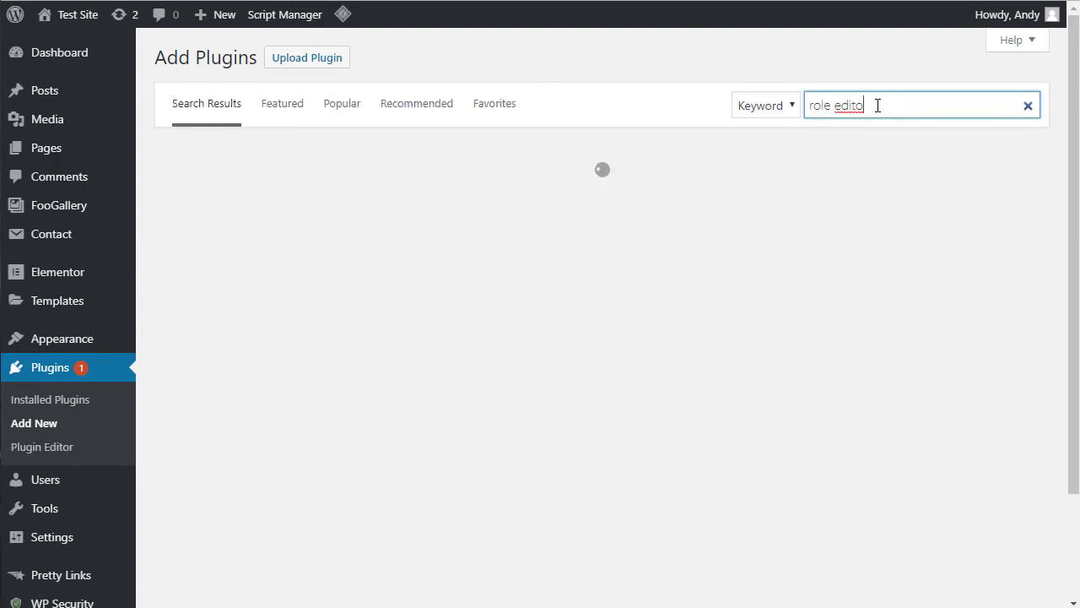
type("r")
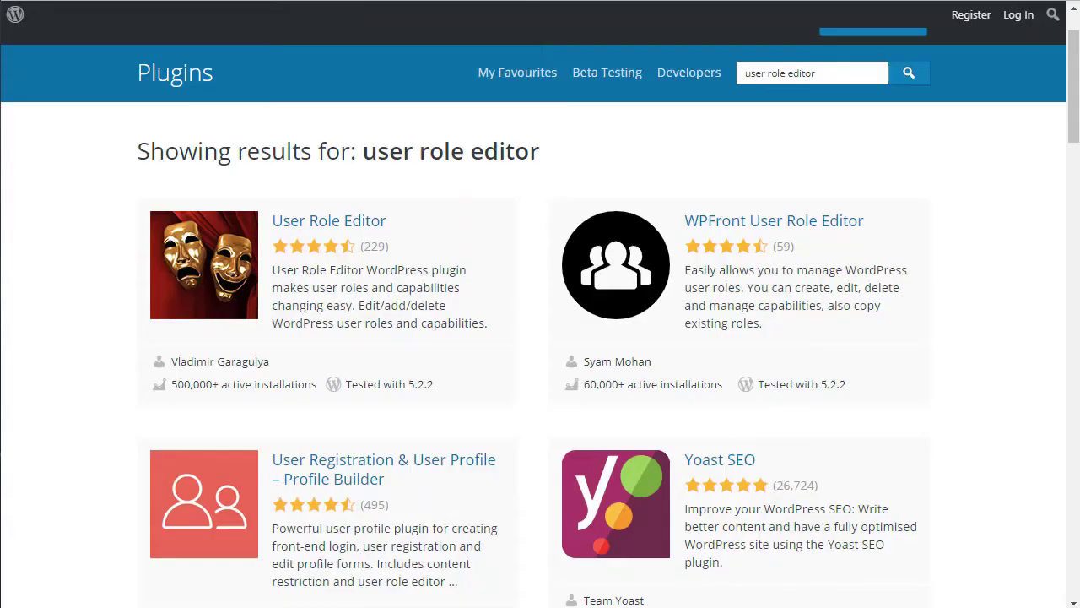
Open the User Role Editor plugin page from the wordpress.org results
left_click(351, 230)
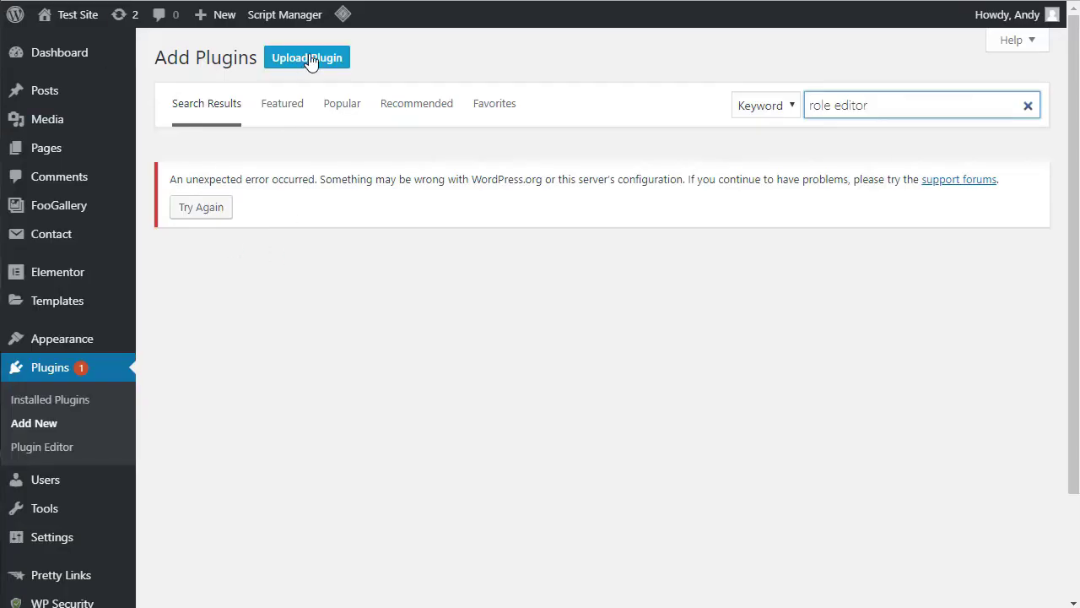
Upload user-role-editor.4.51.1.zip, install it and activate the User Role Editor plugin
left_click(304, 57)
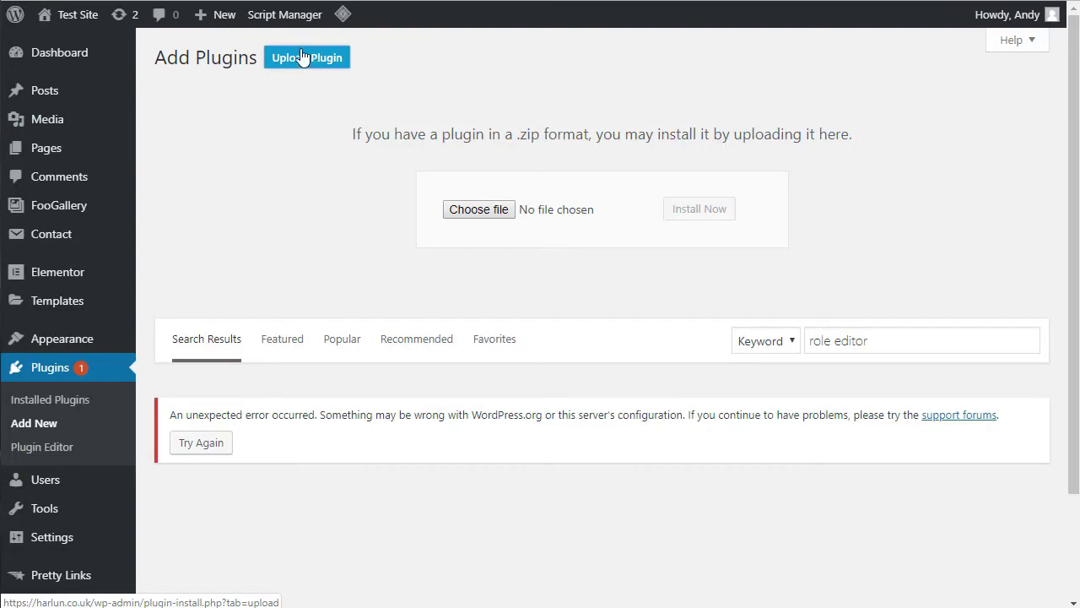
left_click(496, 210)
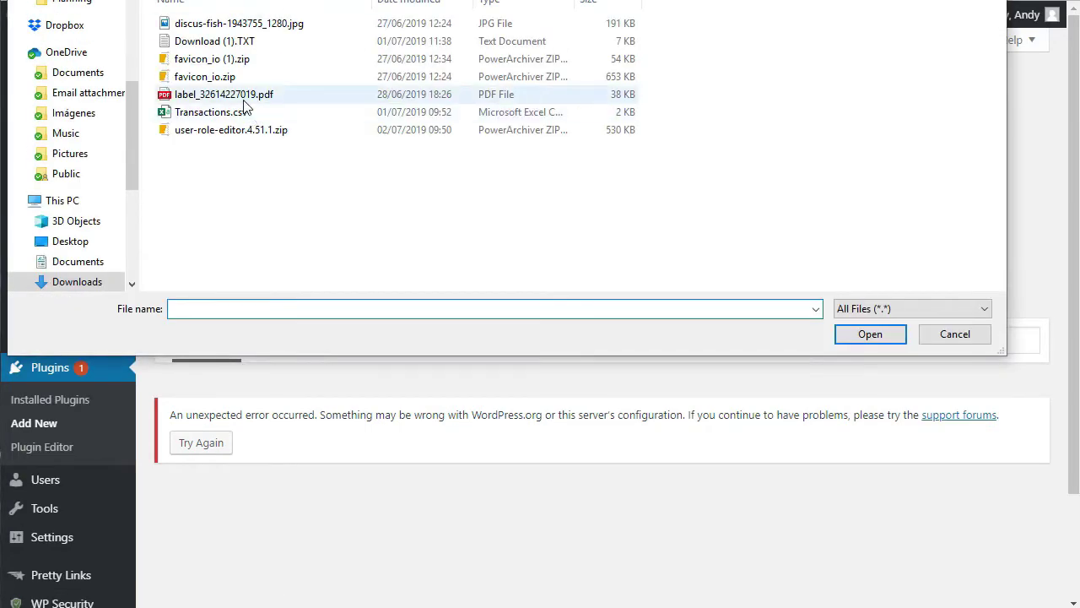
double_click(236, 130)
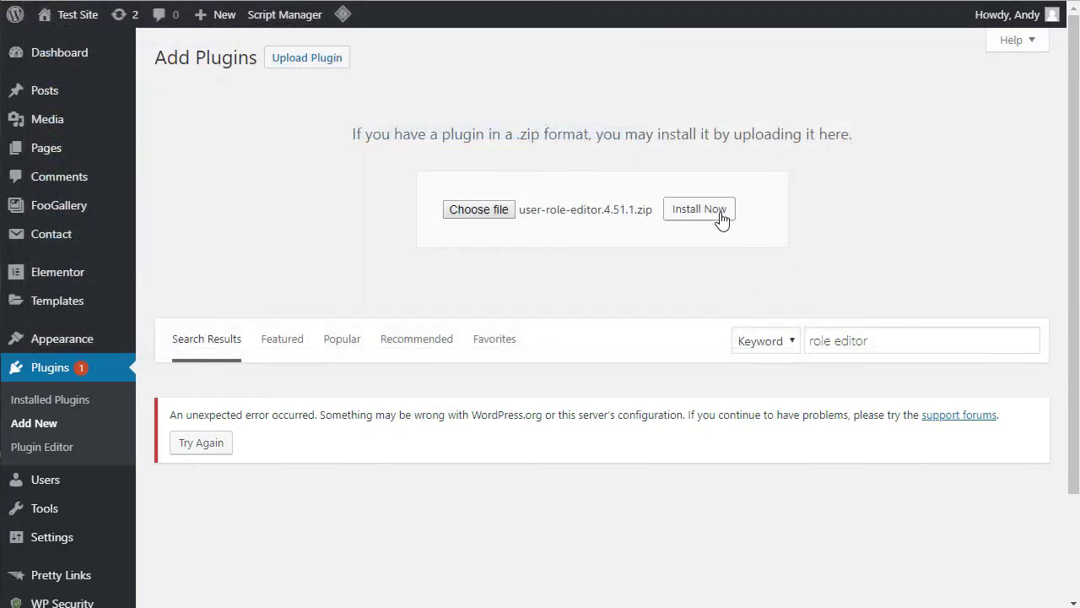
left_click(717, 212)
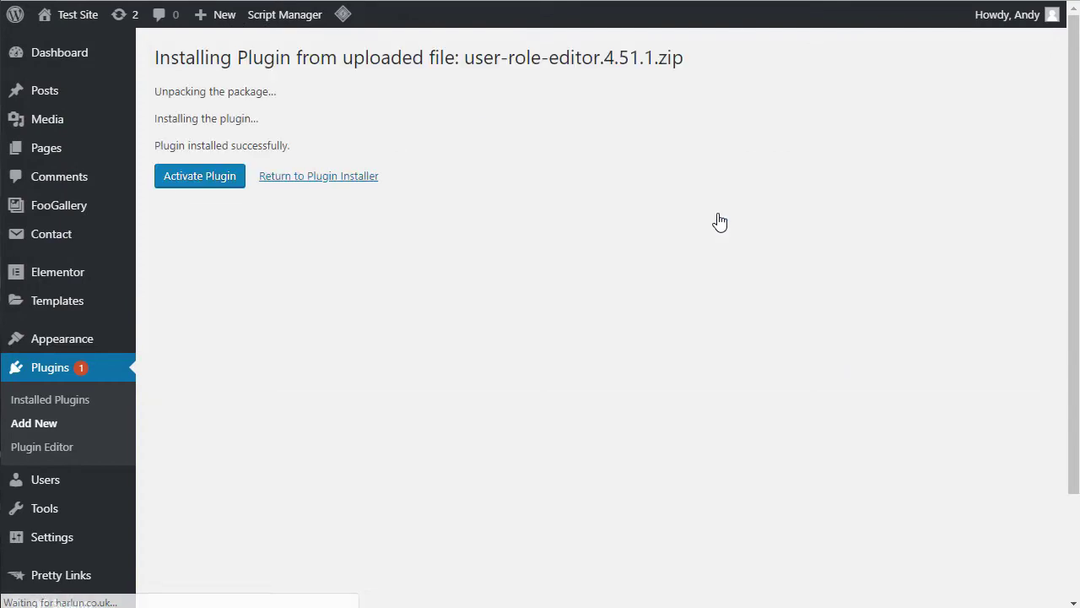
left_click(194, 182)
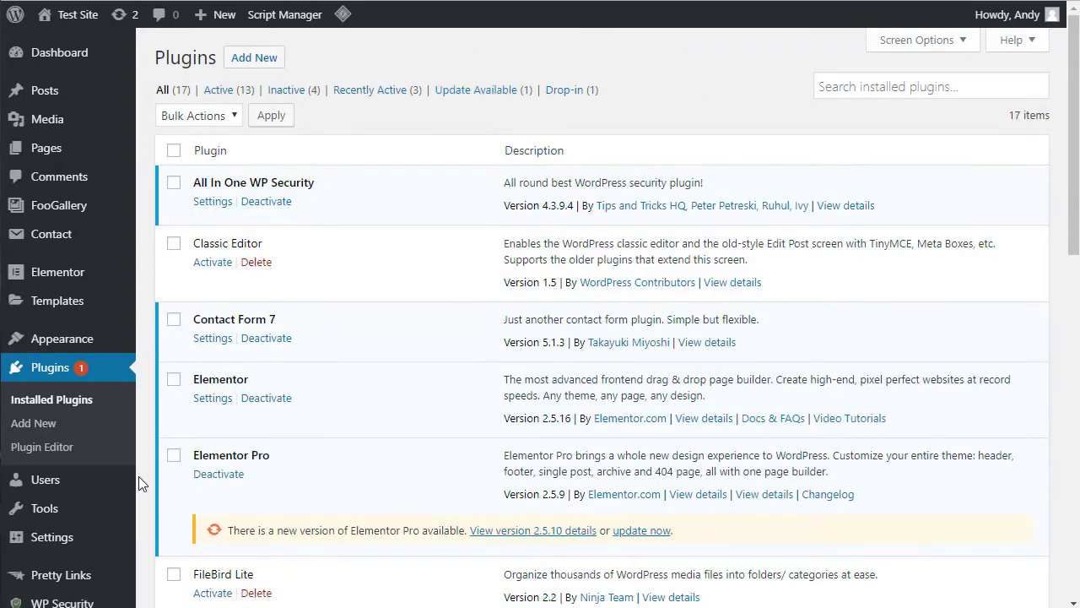
Open User Role Editor and scroll the Subscriber capability list, which grants only read
mouse_move(48, 482)
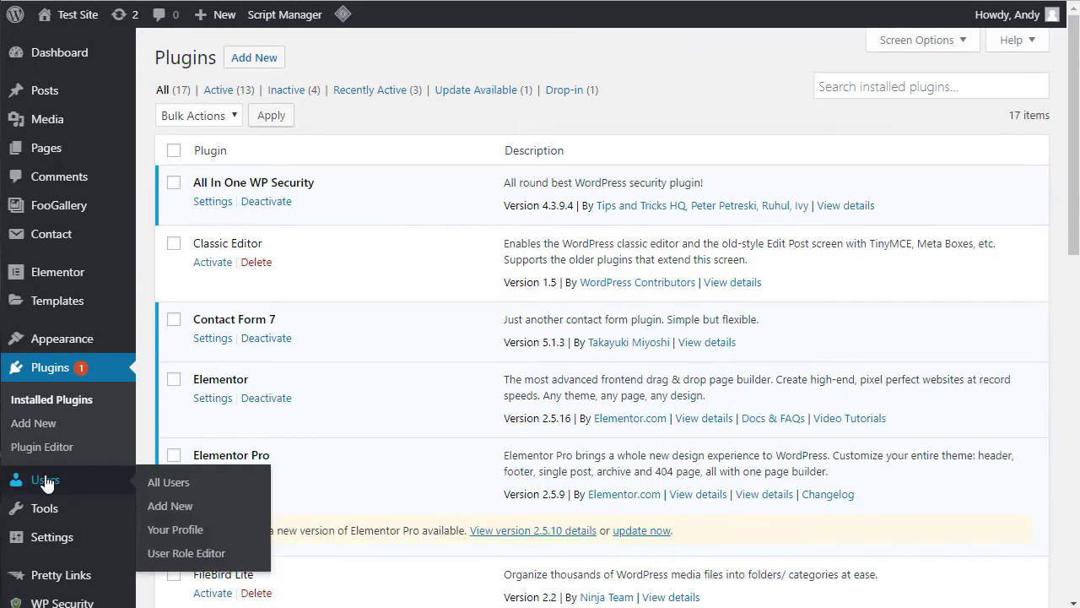
left_click(186, 553)
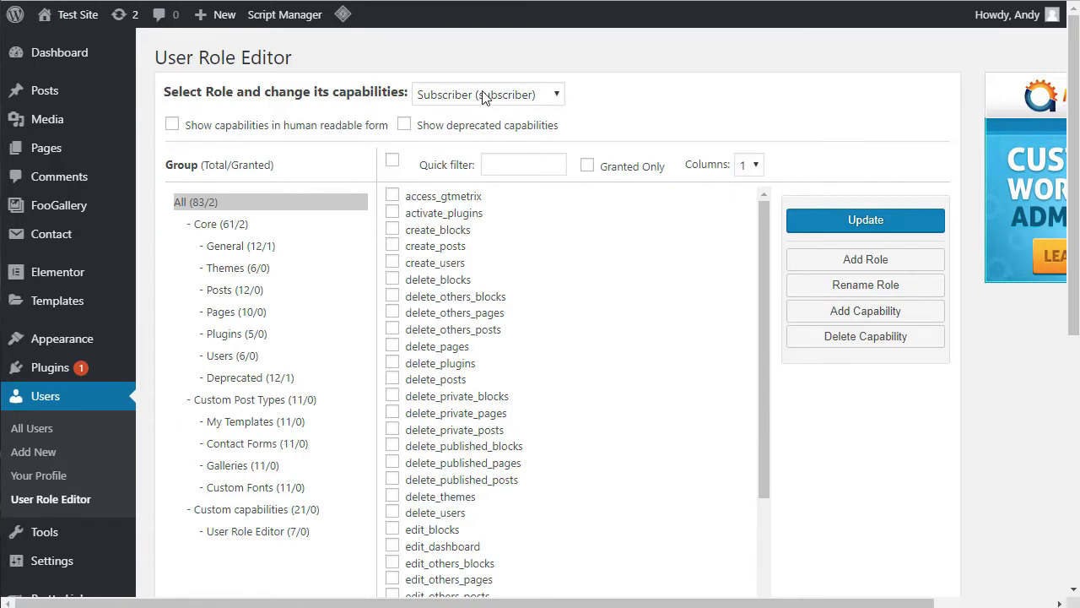
left_click_drag(762, 214, 760, 275)
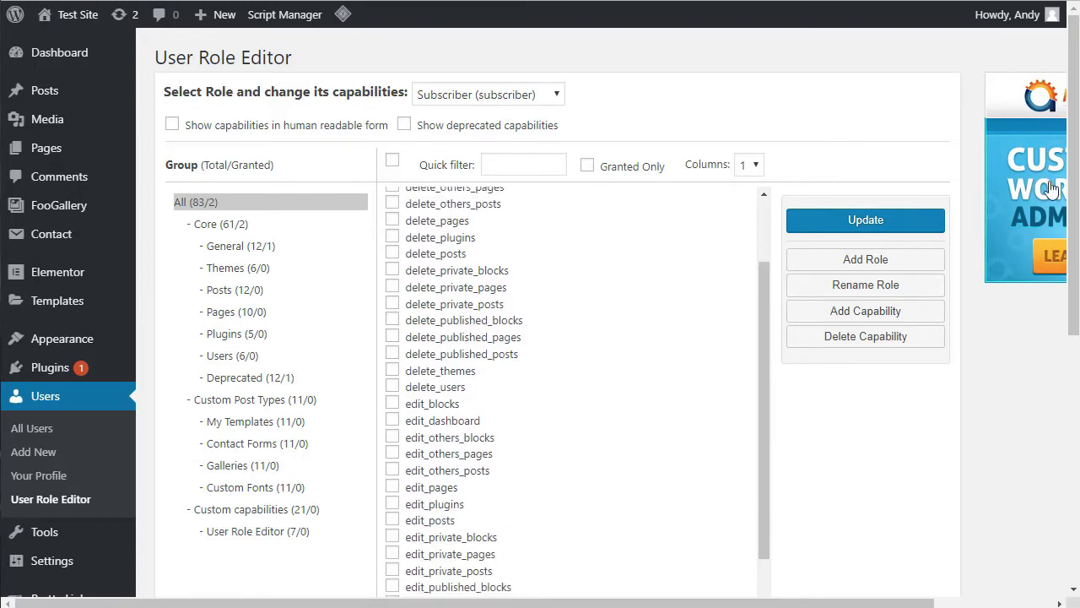
scroll(1075, 126, "down", 3)
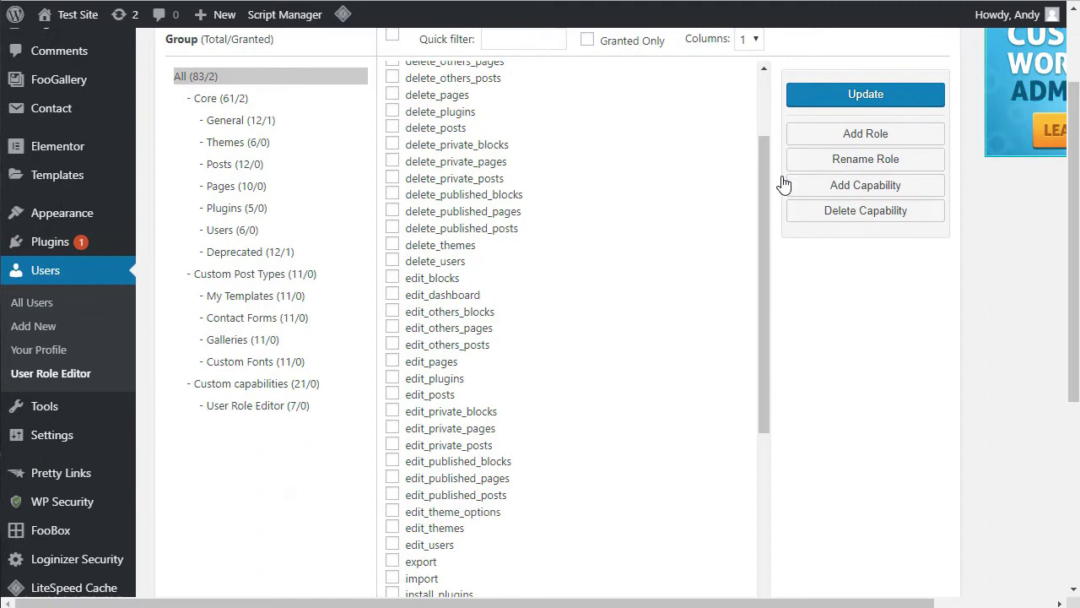
scroll(1074, 113, "up", 2)
scroll(1074, 113, "down", 1)
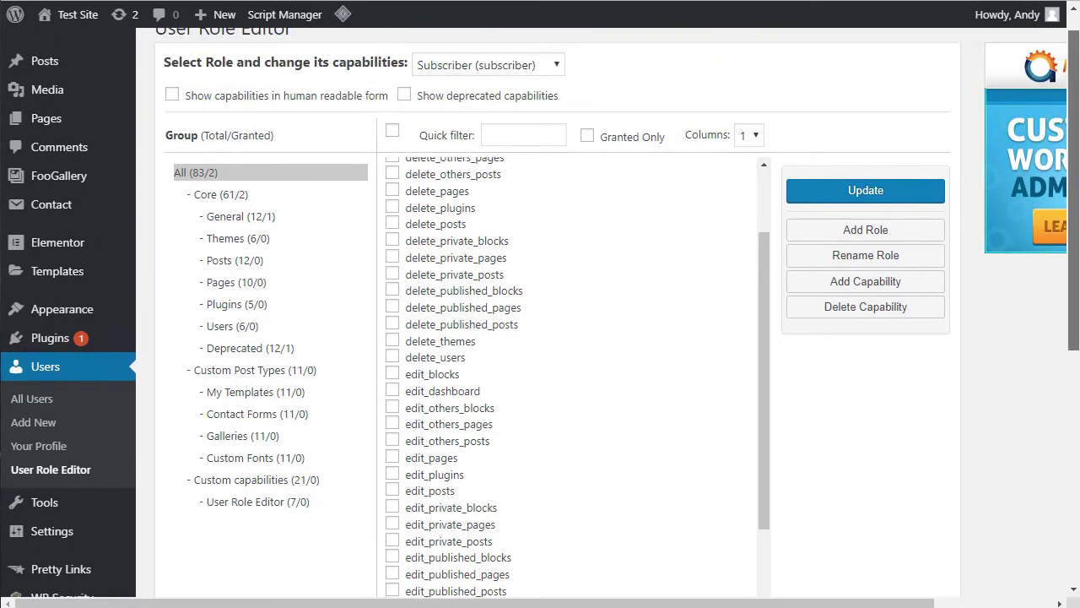
scroll(1073, 113, "down", 2)
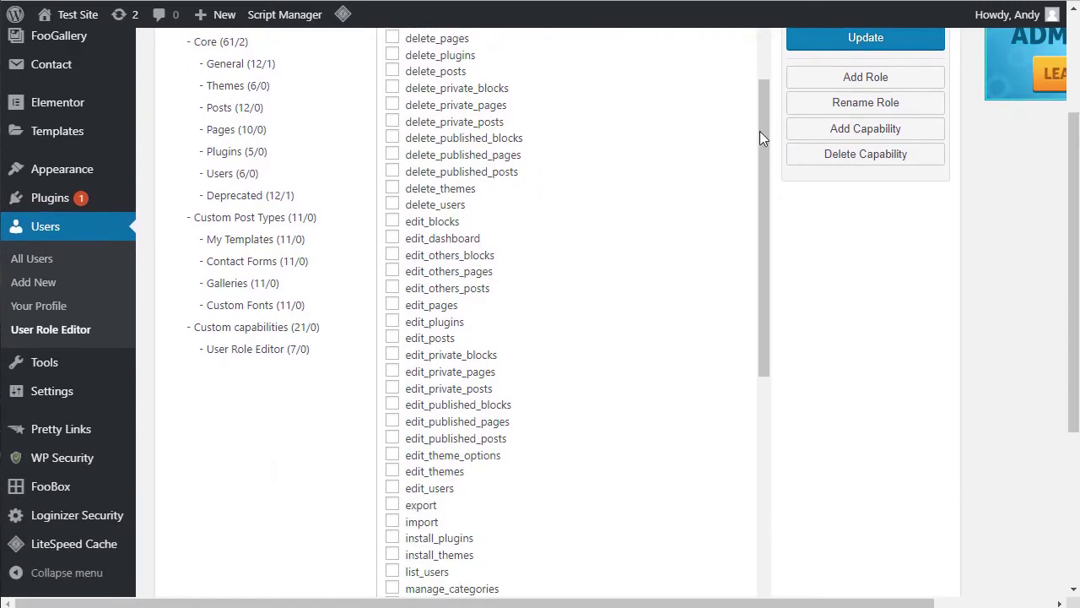
left_click_drag(760, 112, 776, 385)
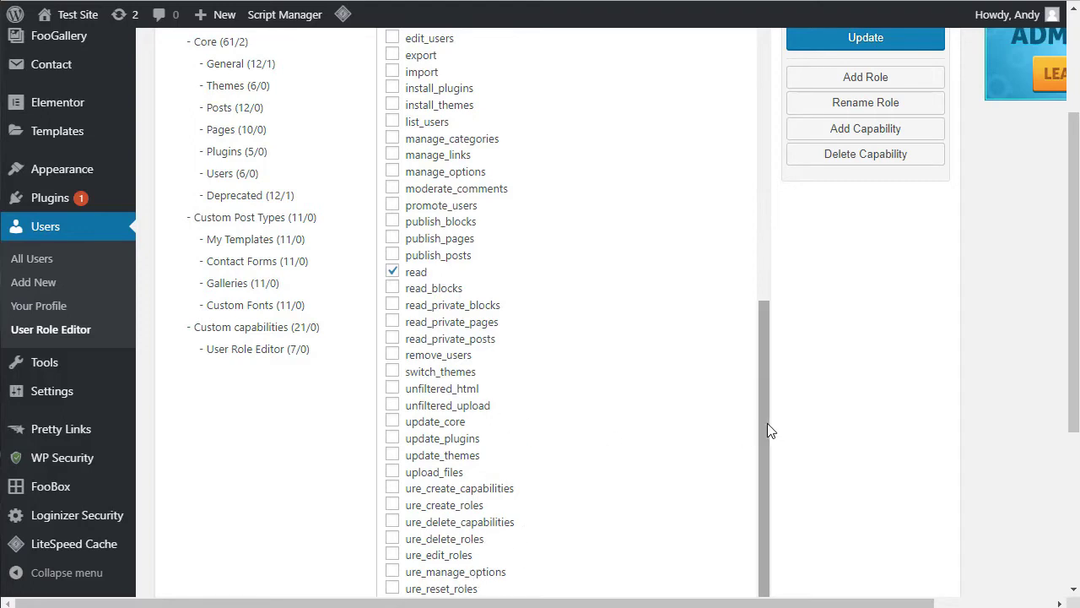
left_click_drag(767, 429, 772, 384)
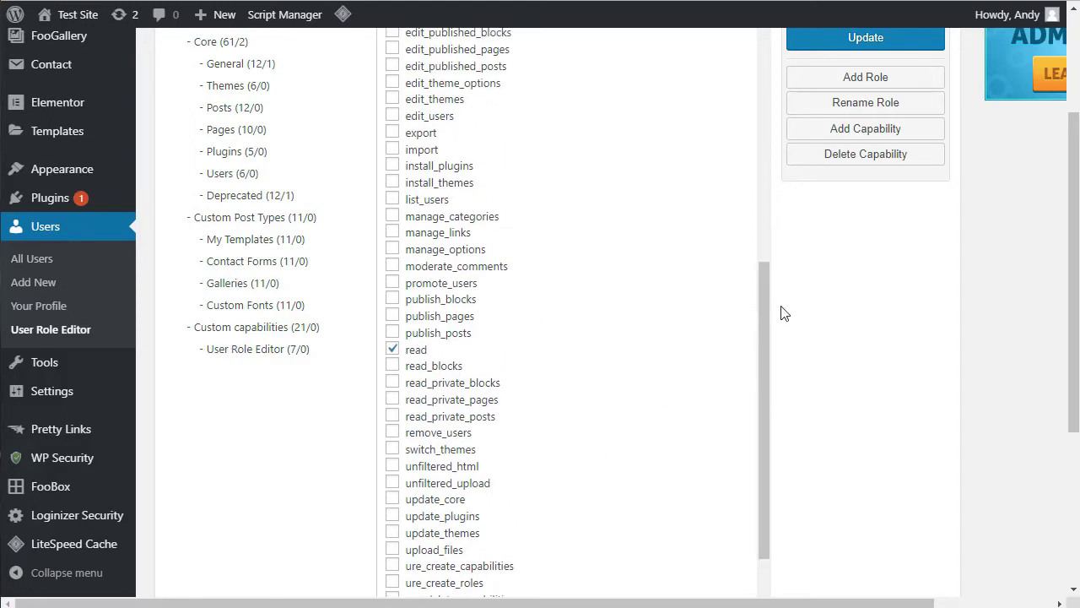
left_click_drag(764, 312, 765, 88)
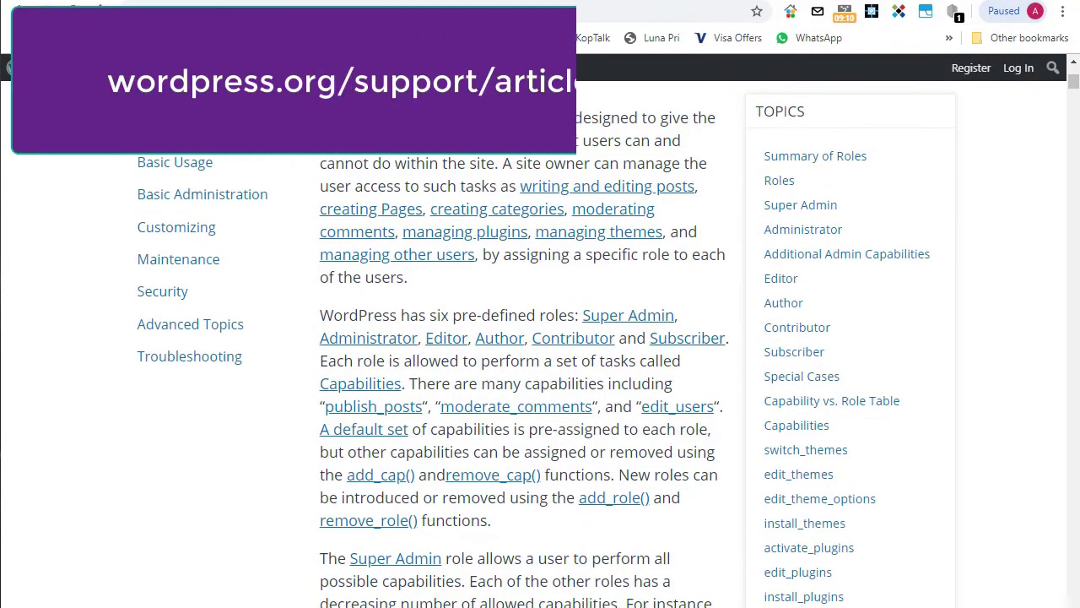
Scroll to the article's Administrator capabilities, follow upload_files, then return to User Role Editor
scroll(519, 263, "up", 1)
scroll(519, 264, "up", 2)
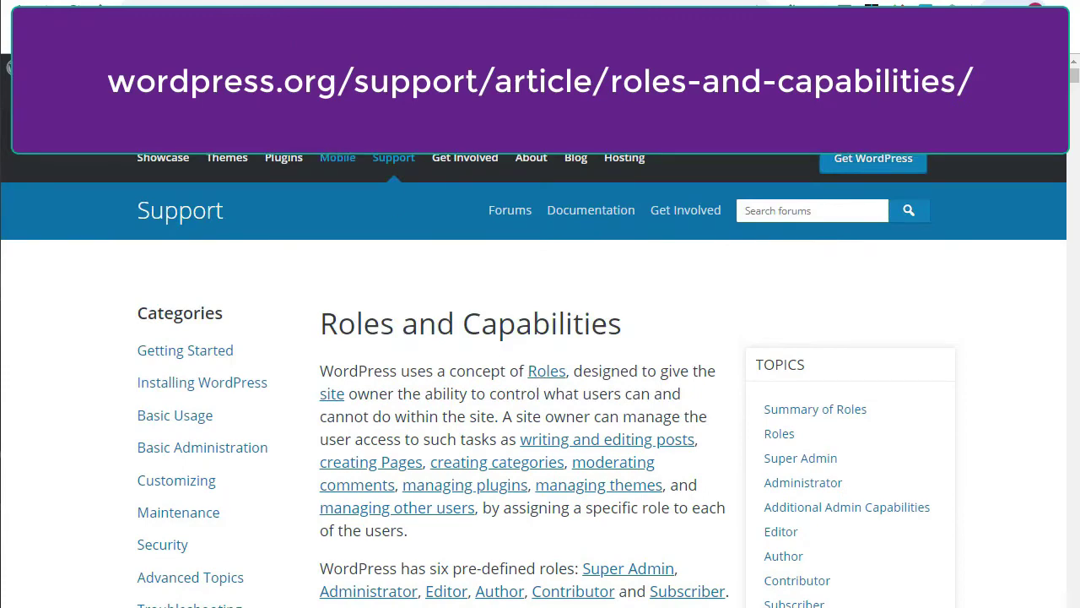
scroll(869, 261, "down", 10)
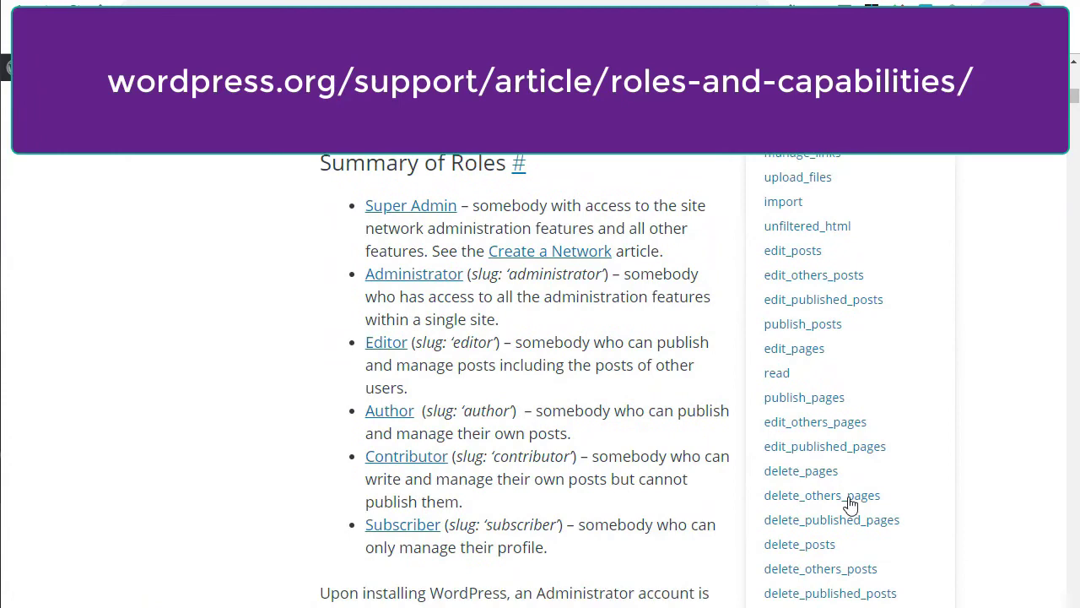
scroll(815, 513, "down", 8)
scroll(694, 450, "down", 9)
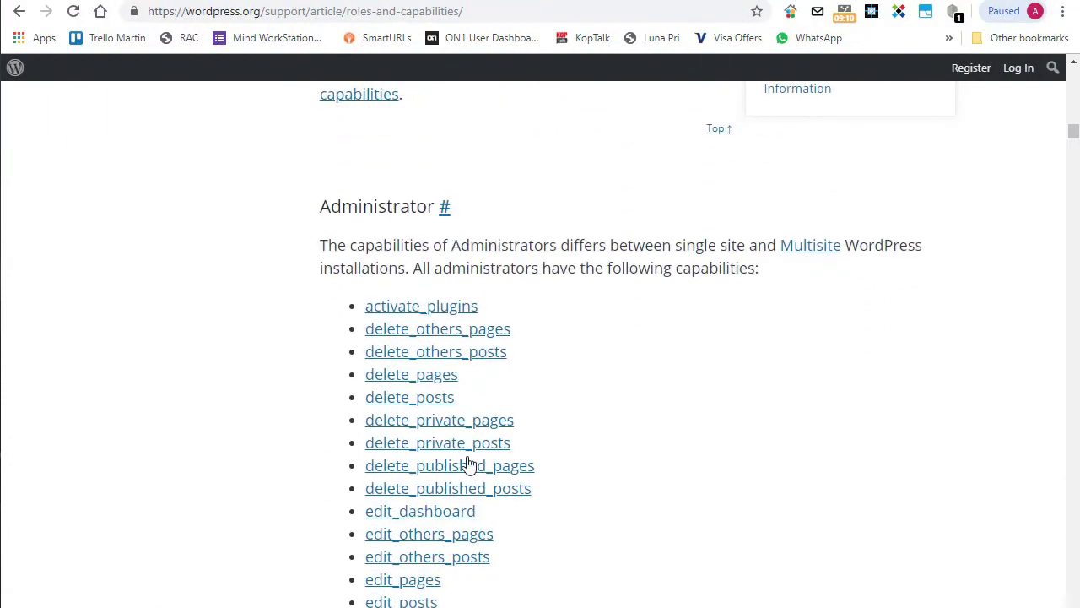
scroll(466, 463, "down", 9)
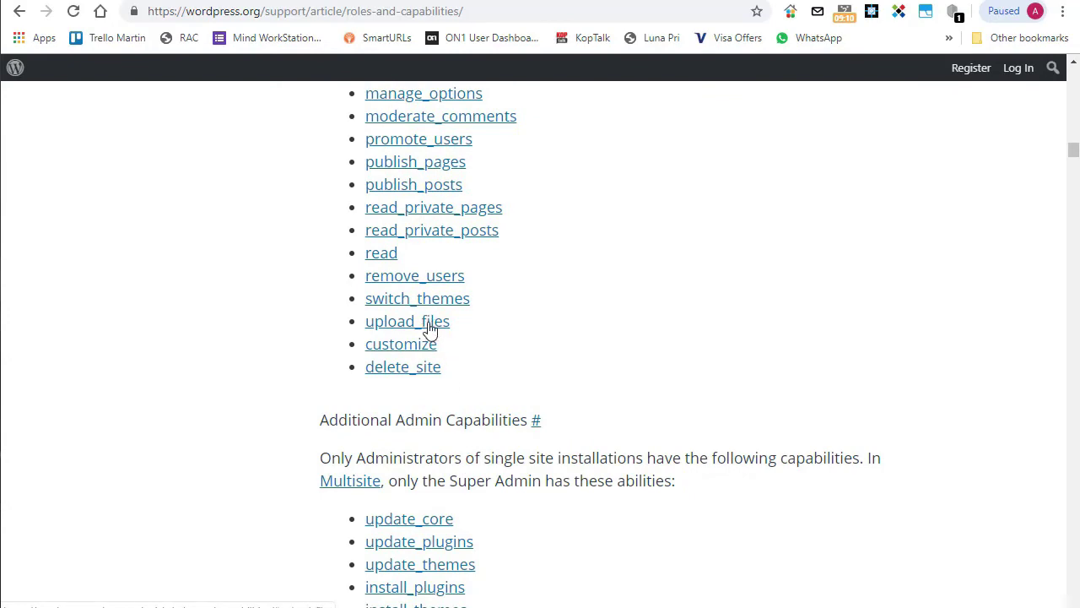
left_click(430, 328)
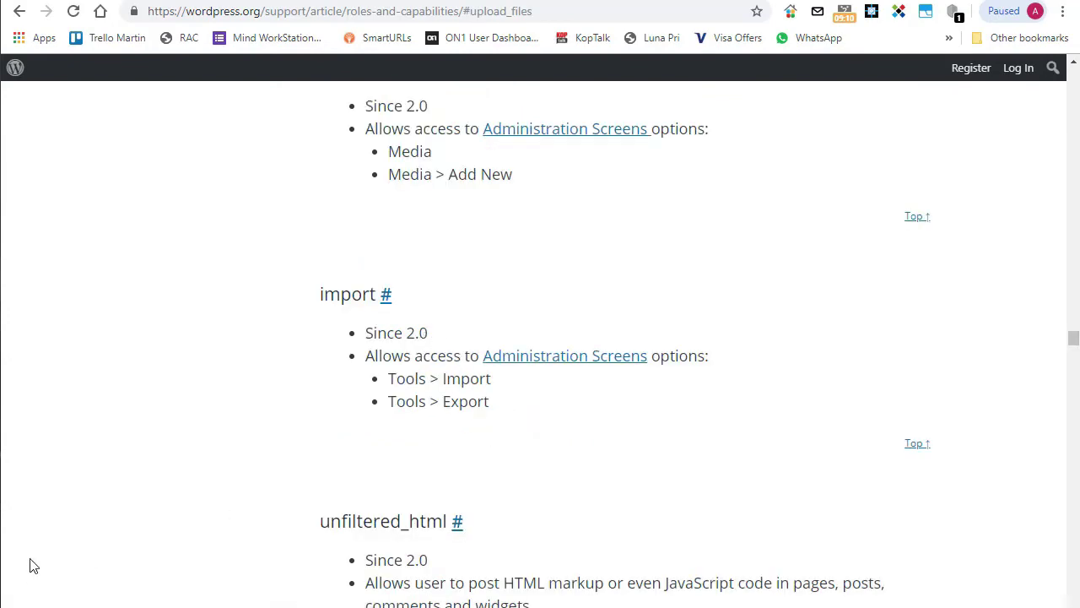
key("ctrl+Tab")
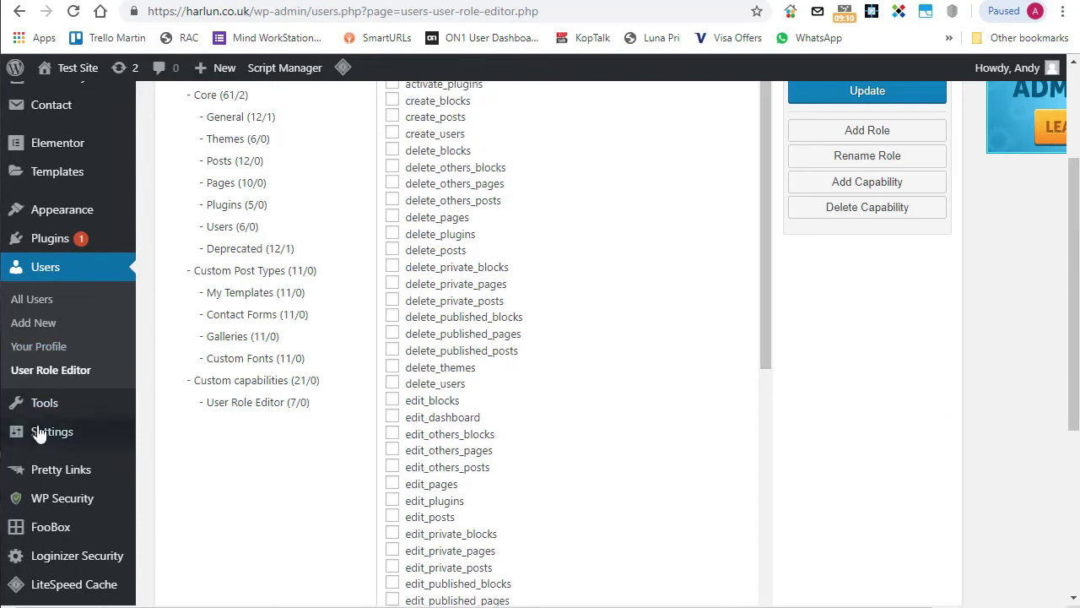
Show the three site accounts and their current roles in All Users
left_click(40, 300)
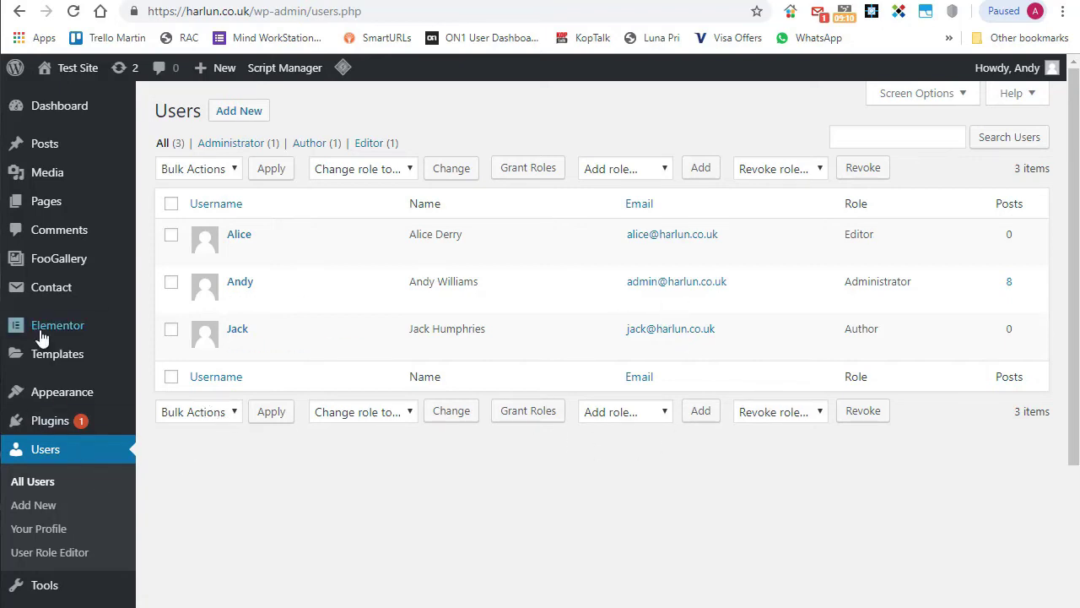
mouse_move(64, 397)
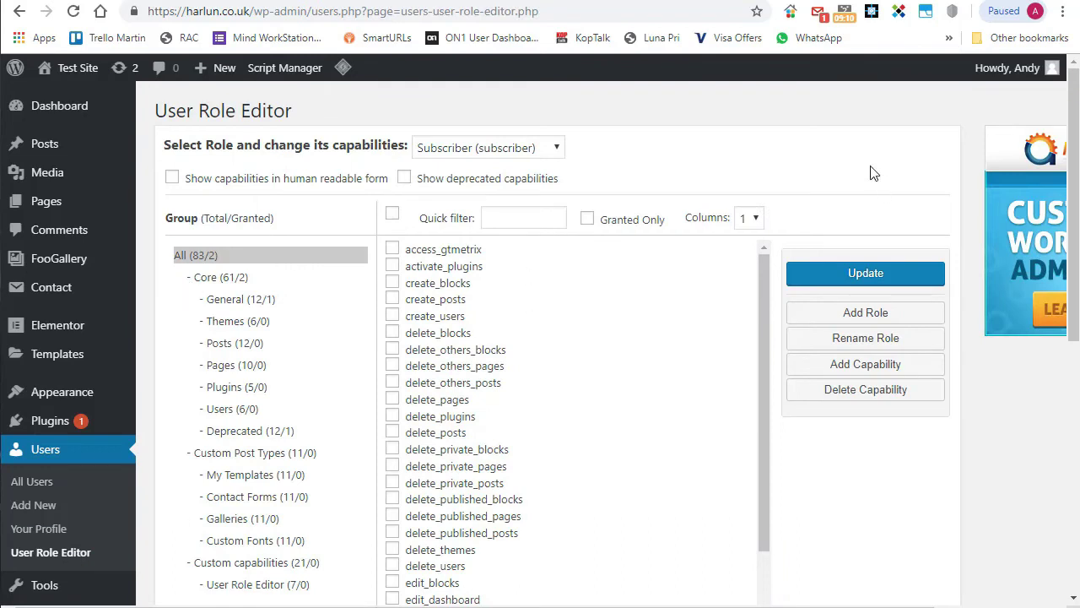
Load the Author role in User Role Editor, showing 17 of 83 capabilities granted
left_click(557, 148)
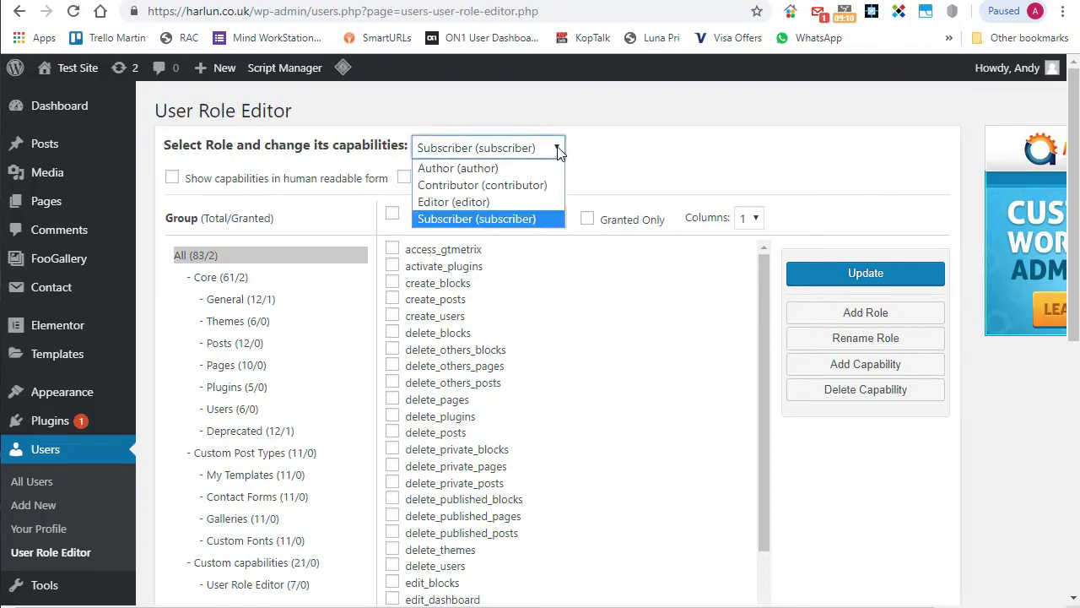
left_click(557, 148)
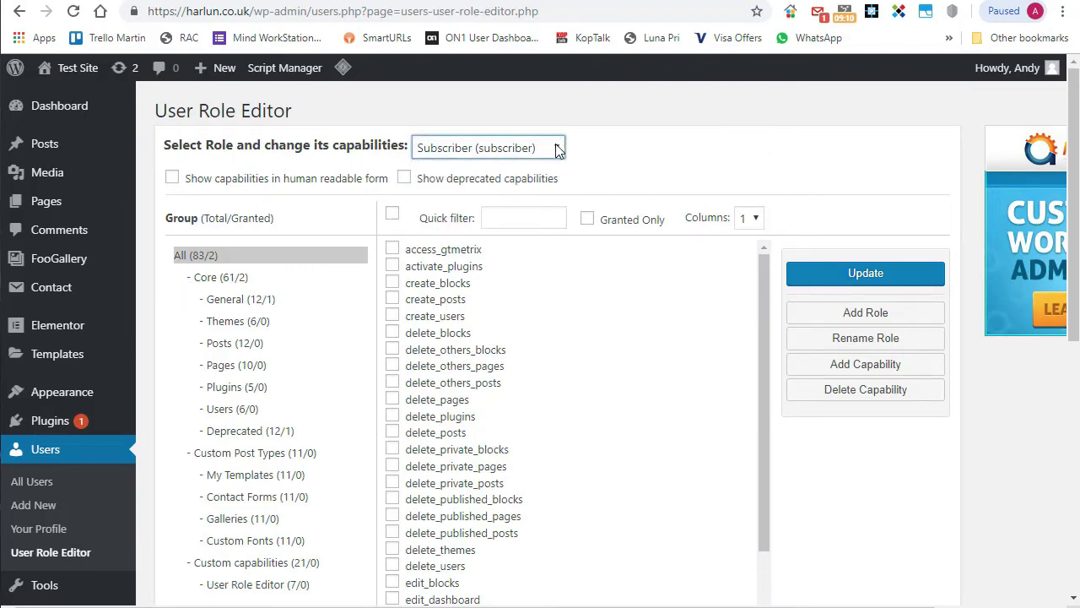
left_click(557, 149)
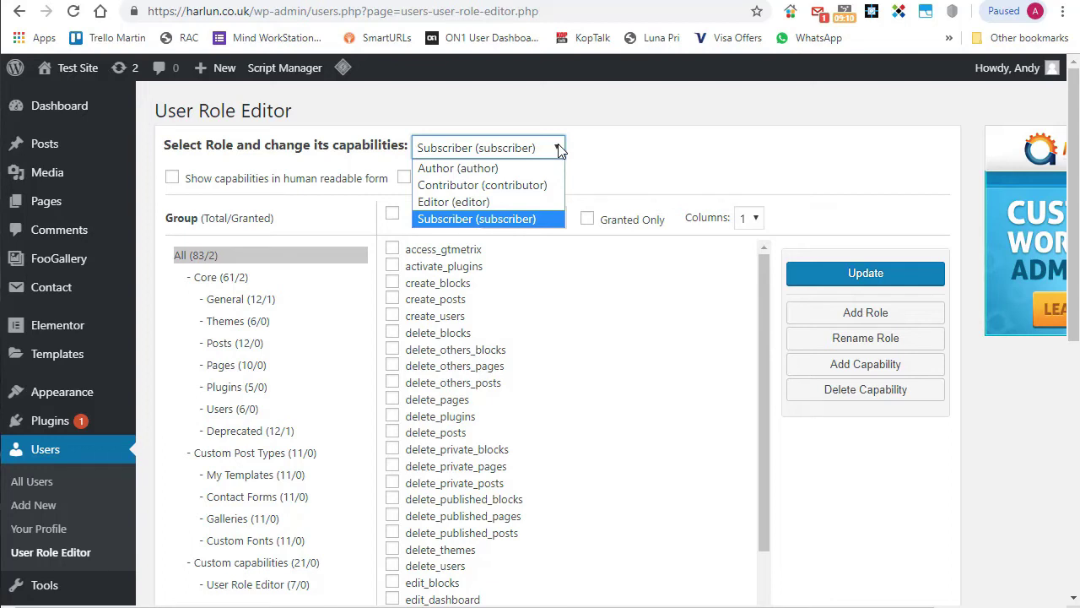
left_click(478, 169)
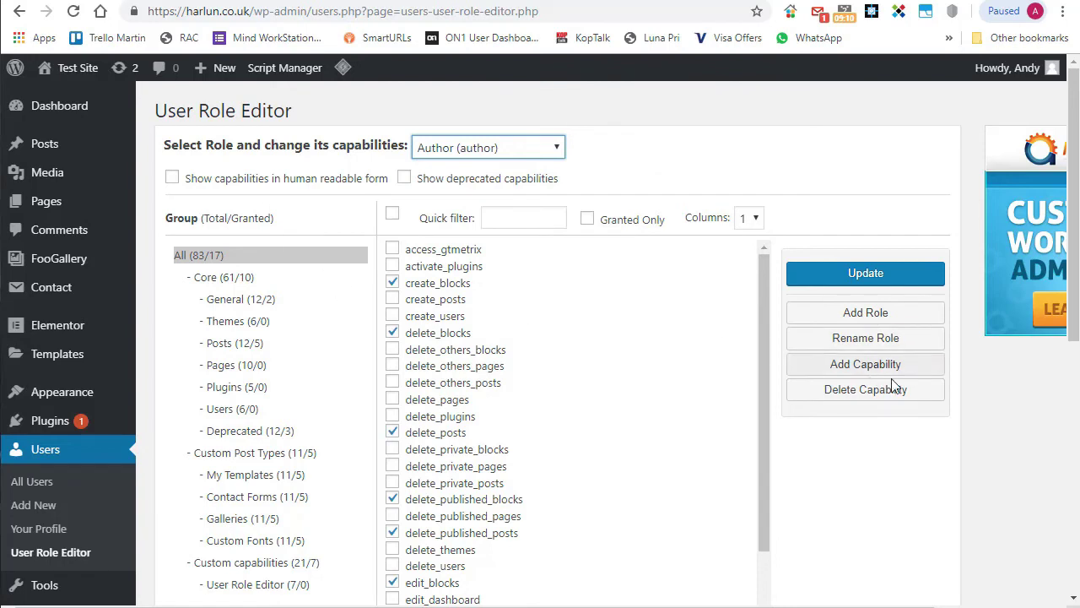
Begin a new role copied from Author, then cancel it
left_click(898, 314)
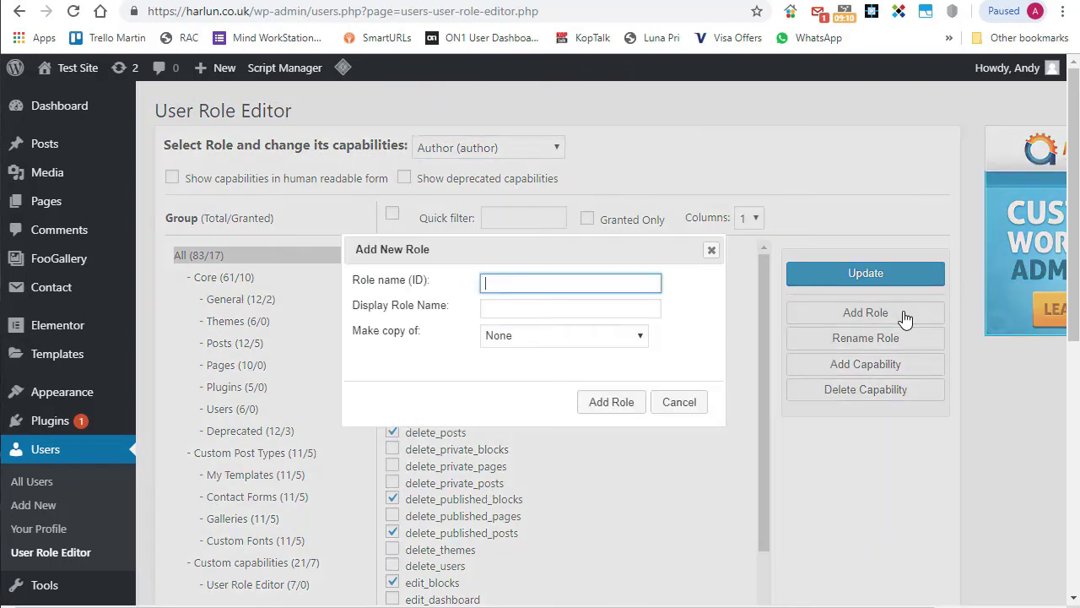
left_click(555, 335)
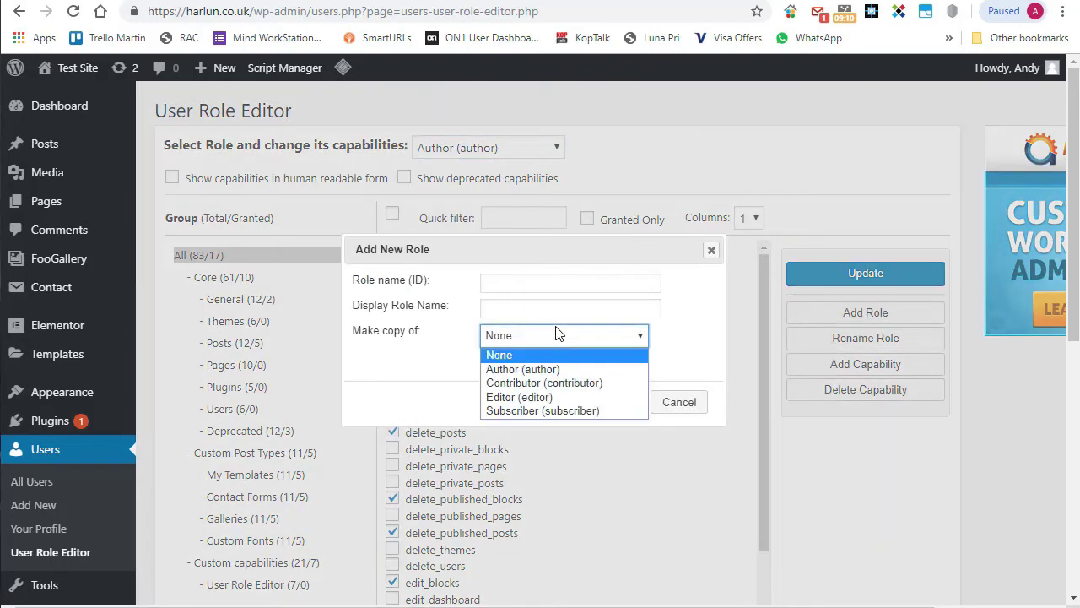
left_click(552, 306)
left_click(552, 335)
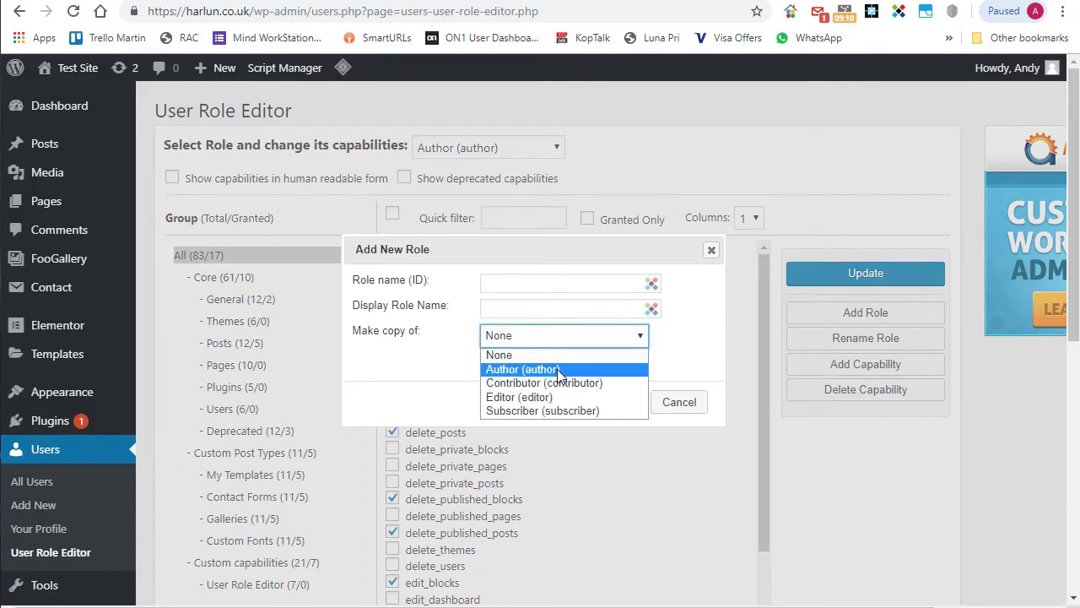
left_click(540, 369)
left_click(498, 308)
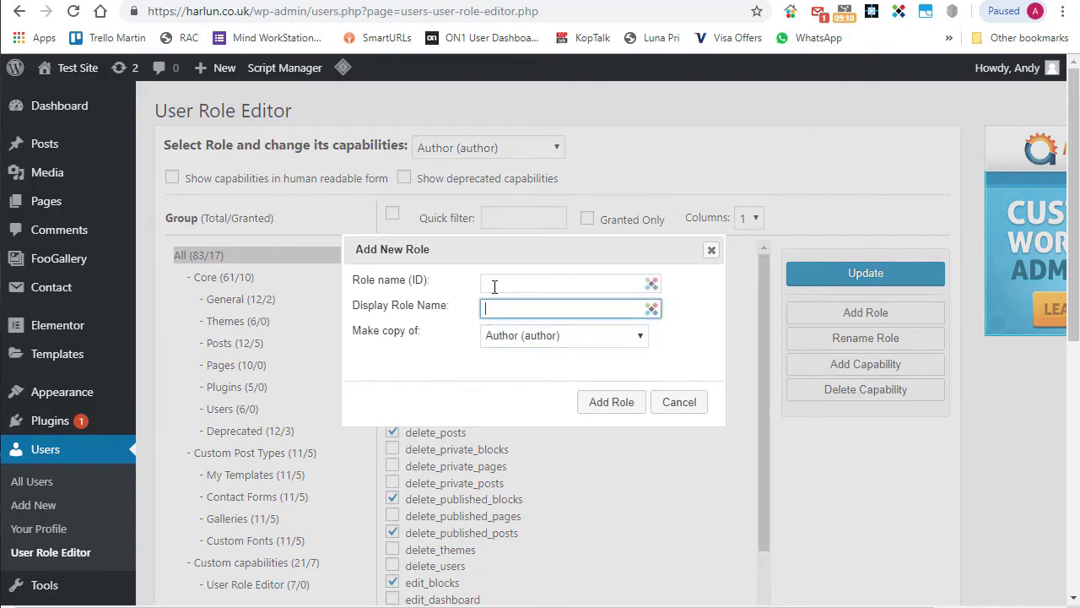
left_click(494, 285)
left_click(518, 309)
left_click(681, 403)
Switch the editor back to Subscriber and scroll through its unchecked capabilities
left_click(558, 149)
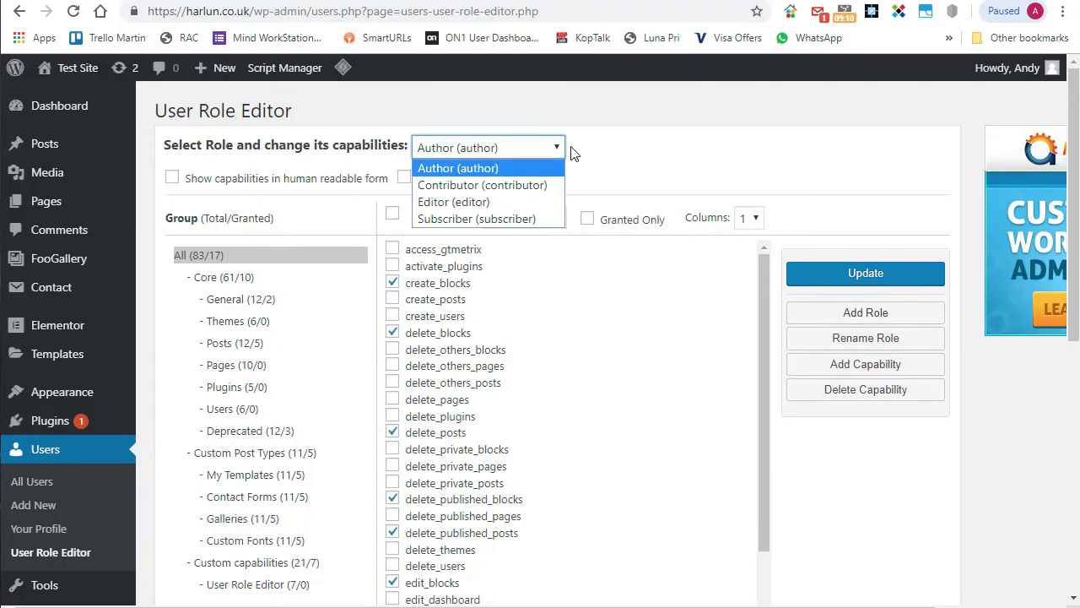
left_click(530, 219)
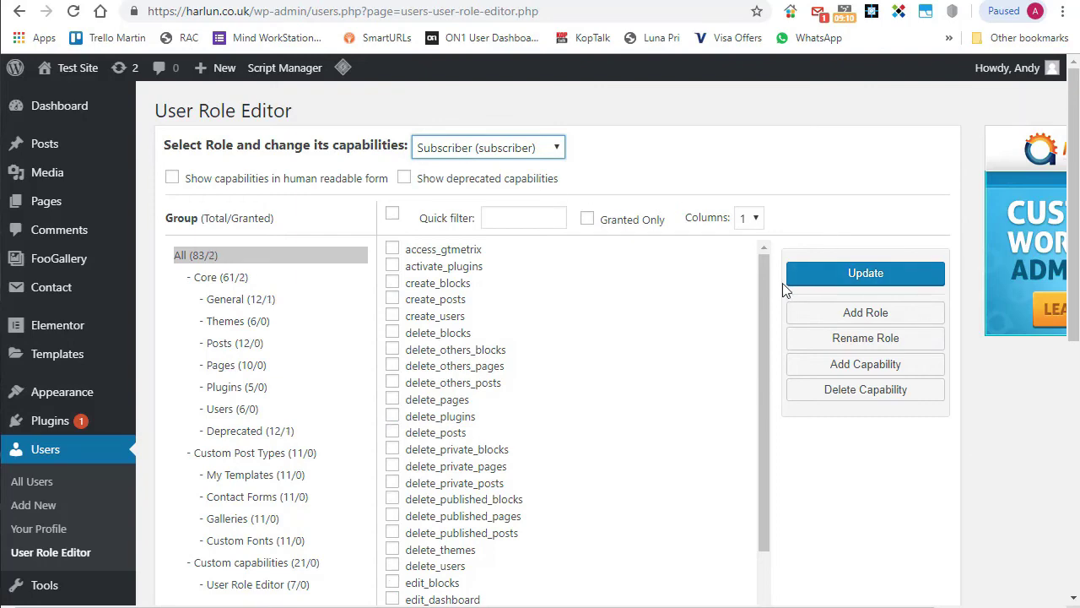
scroll(860, 253, "down", 4)
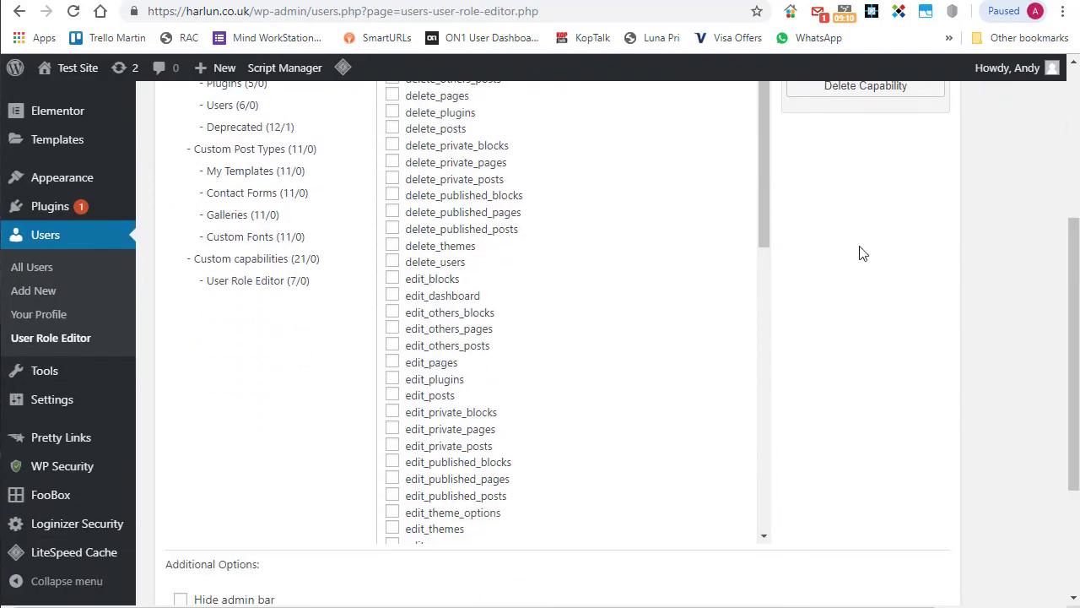
left_click_drag(762, 176, 797, 152)
left_click_drag(1073, 272, 1072, 139)
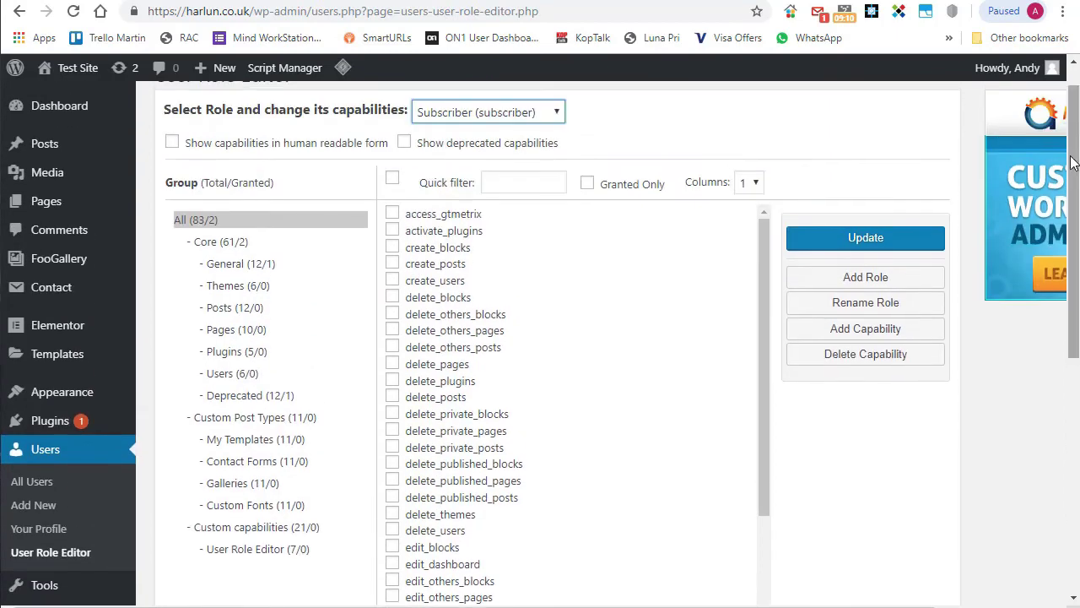
Add the role ThemeGuy with display name ThemeGuy, based on a copy of Subscriber
left_click(874, 278)
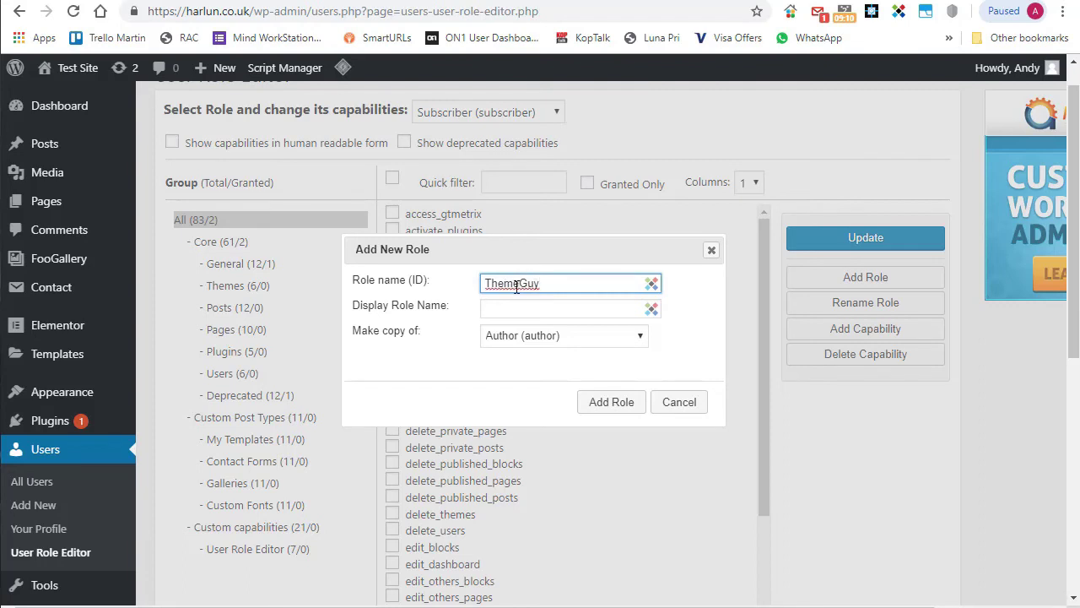
left_click(511, 309)
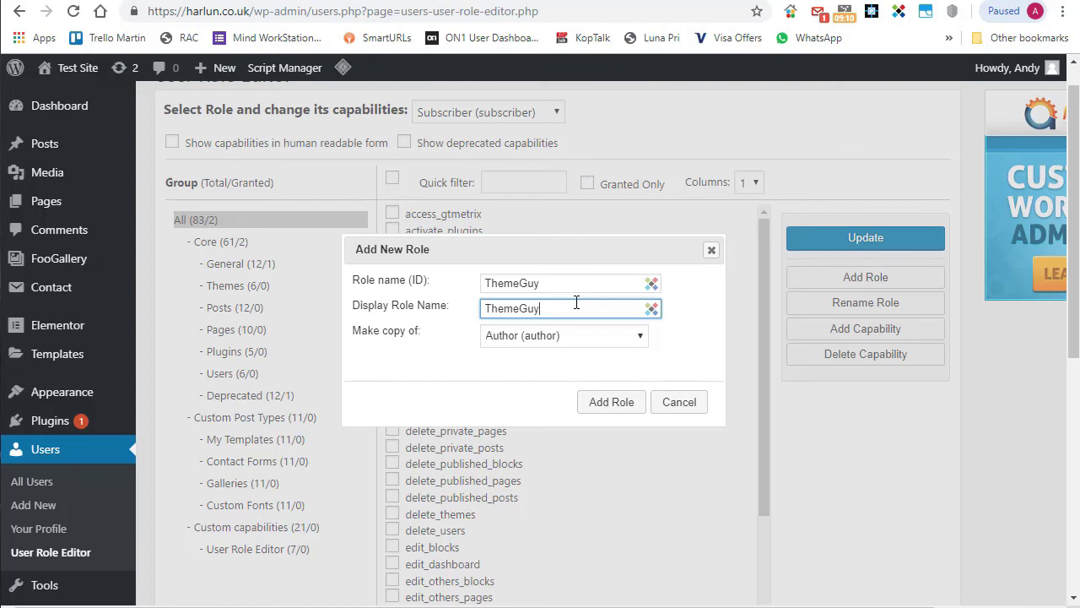
left_click(594, 338)
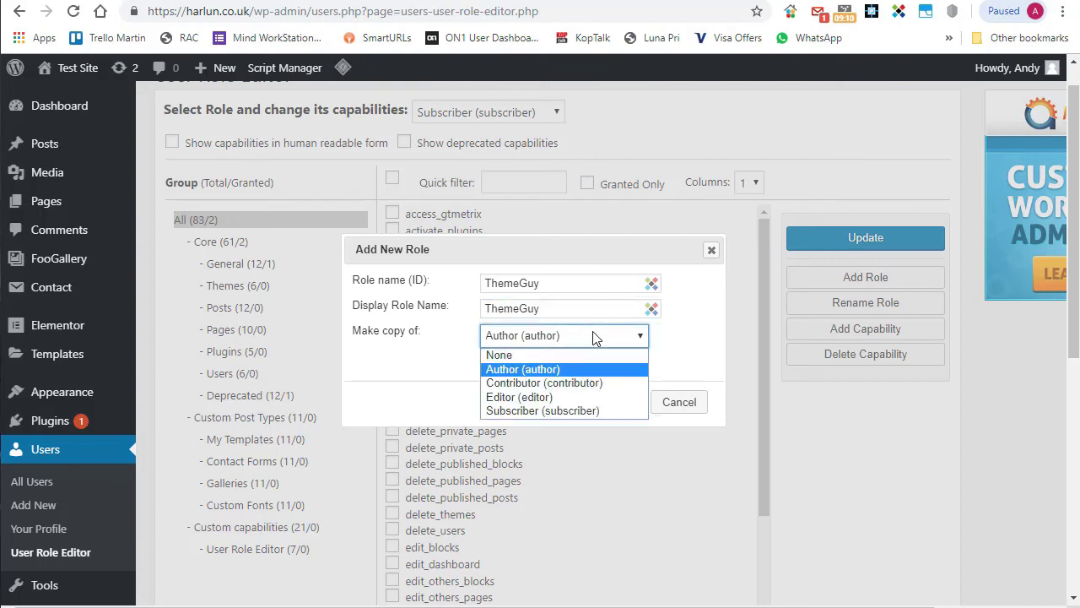
left_click(604, 411)
left_click(609, 404)
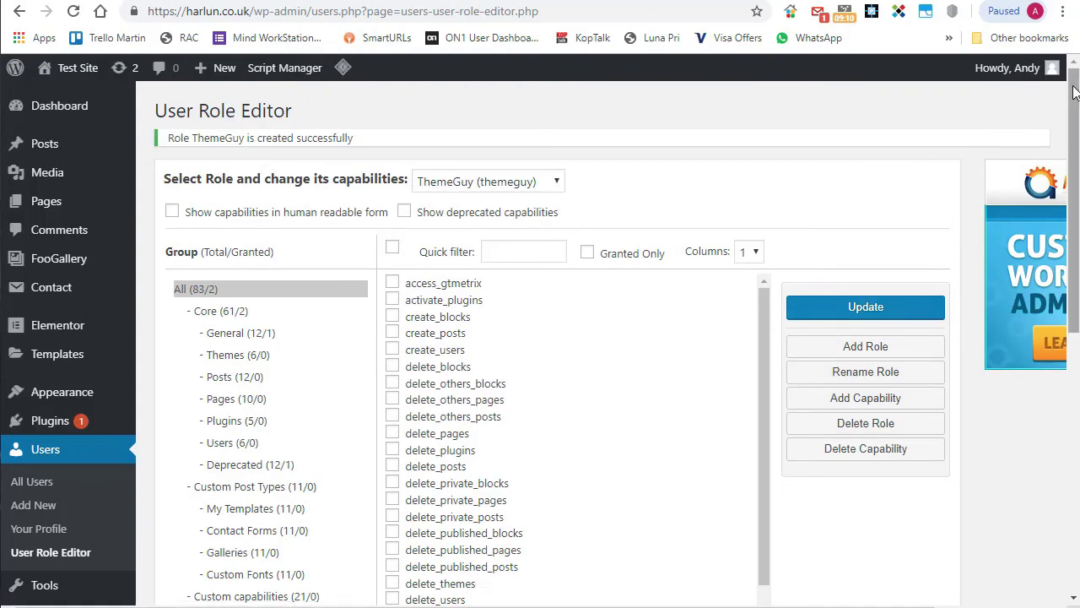
left_click_drag(1074, 90, 1071, 193)
left_click_drag(768, 157, 356, 391)
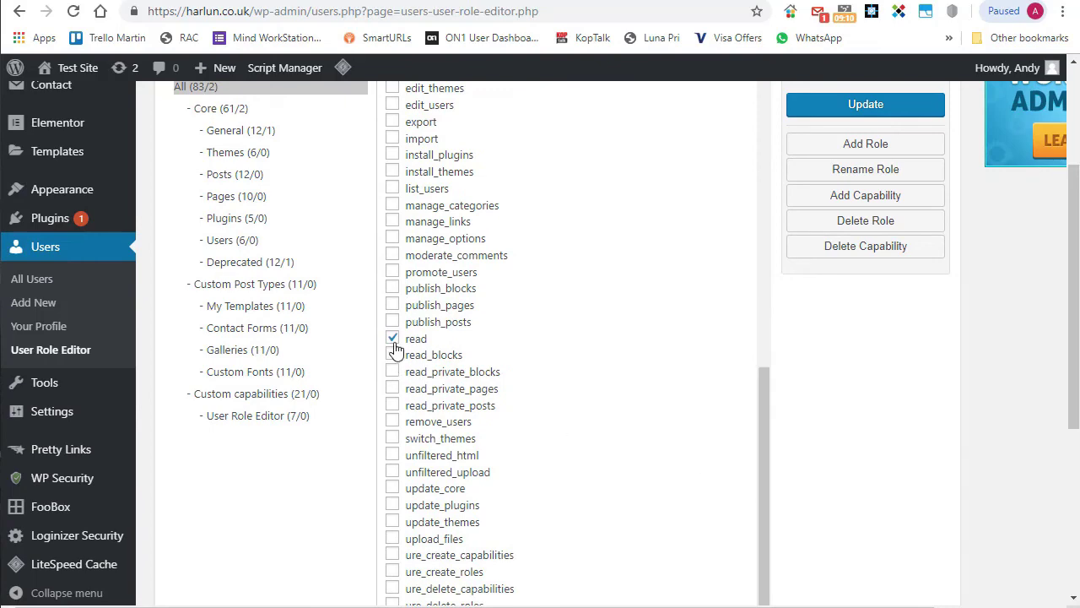
left_click_drag(769, 403, 763, 127)
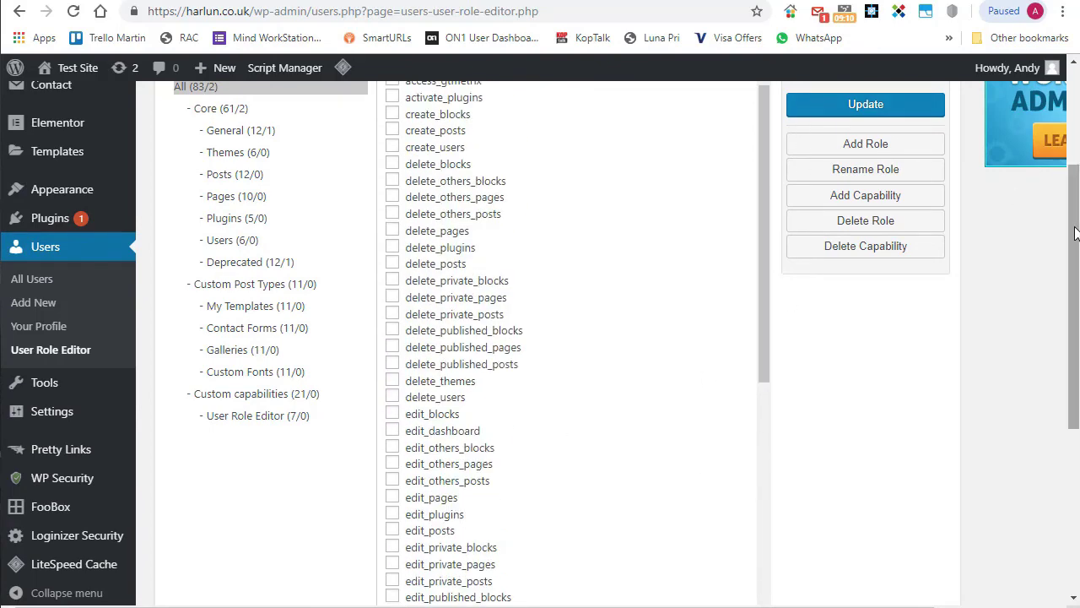
left_click_drag(1075, 229, 1075, 168)
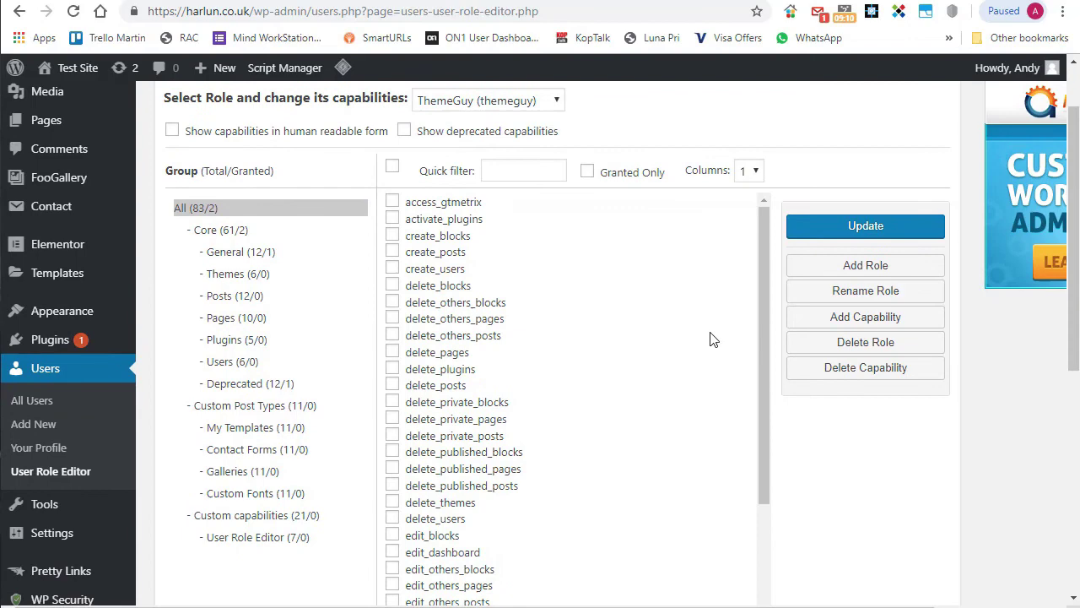
mouse_move(762, 227)
left_mouse_down()
mouse_move(757, 518)
mouse_move(762, 211)
left_mouse_up()
Grant all six Themes capabilities, from delete_themes through update_themes
left_click(232, 275)
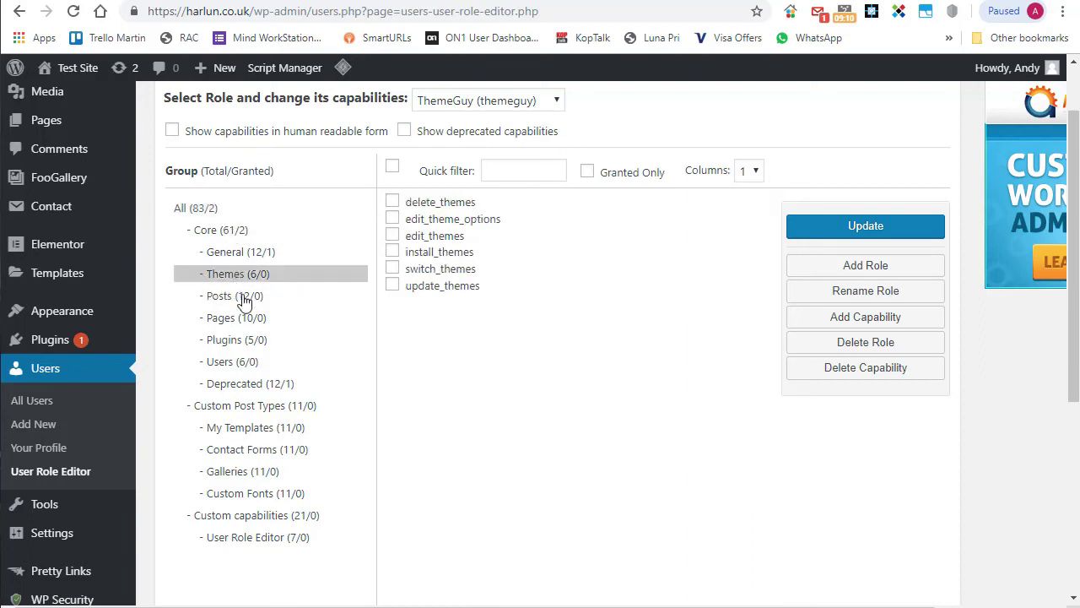
left_click(392, 201)
left_click(392, 217)
left_click(393, 235)
left_click(392, 251)
left_click(392, 268)
left_click(392, 286)
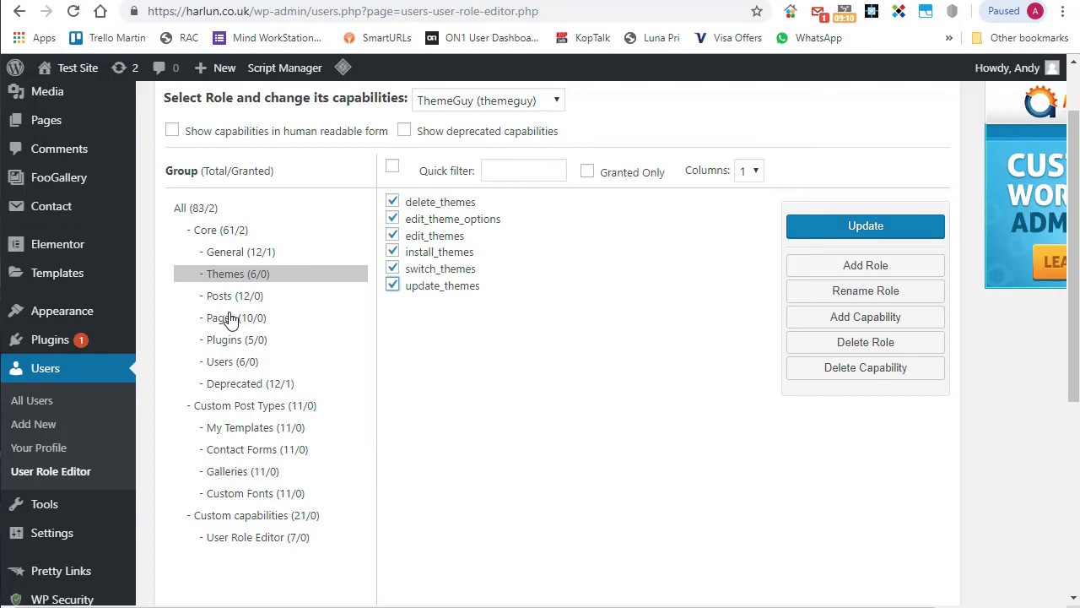
Grant all five Plugins capabilities, from activate_plugins through update_plugins
left_click(237, 341)
left_click(392, 201)
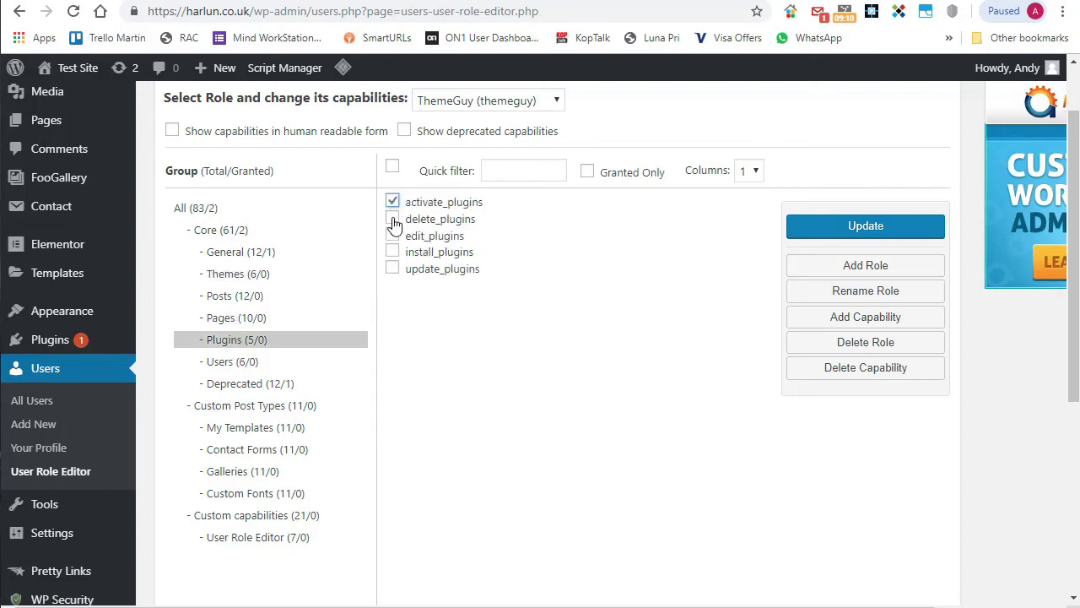
left_click(392, 218)
left_click(392, 235)
left_click(392, 251)
left_click(393, 268)
Save and confirm the ThemeGuy role update, keeping ThemeGuy selected in the editor
left_click(837, 228)
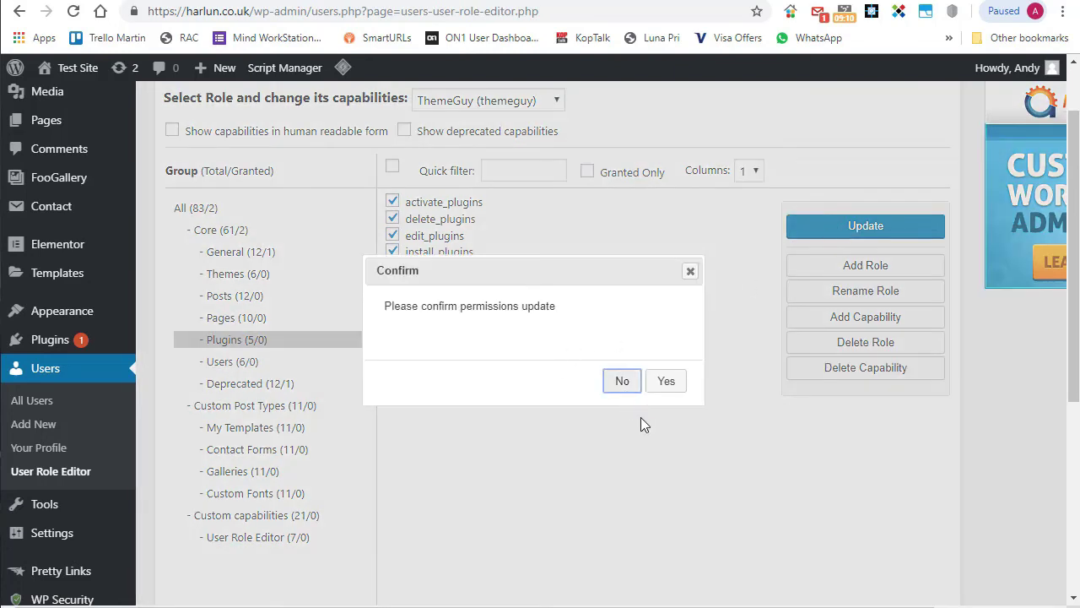
left_click(668, 380)
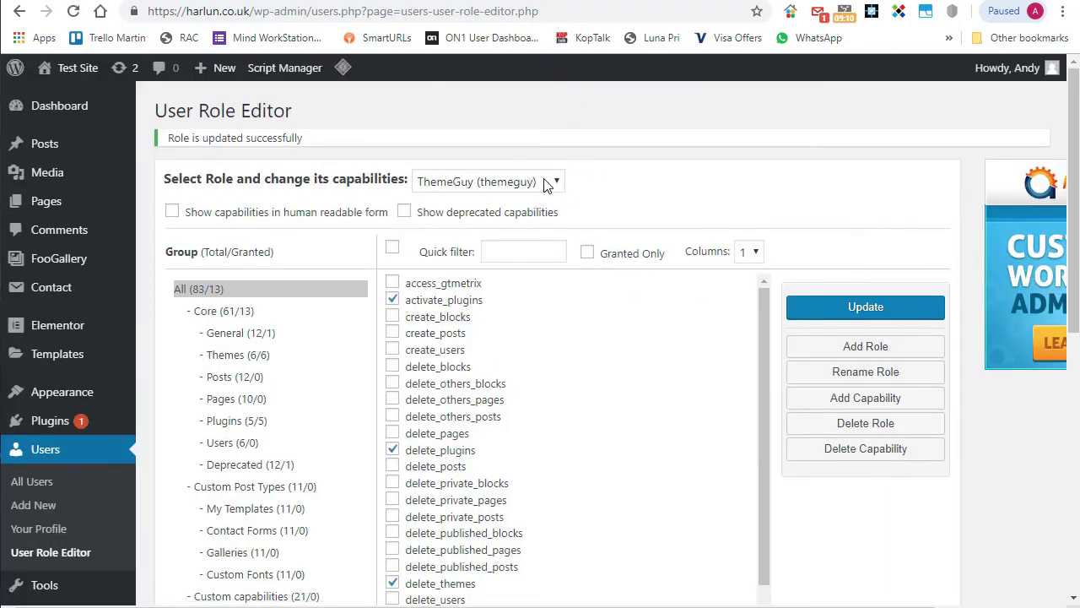
left_click(548, 183)
left_click(549, 184)
left_click_drag(1072, 99, 1071, 158)
left_click_drag(765, 177, 767, 126)
scroll(210, 424, "up", 2)
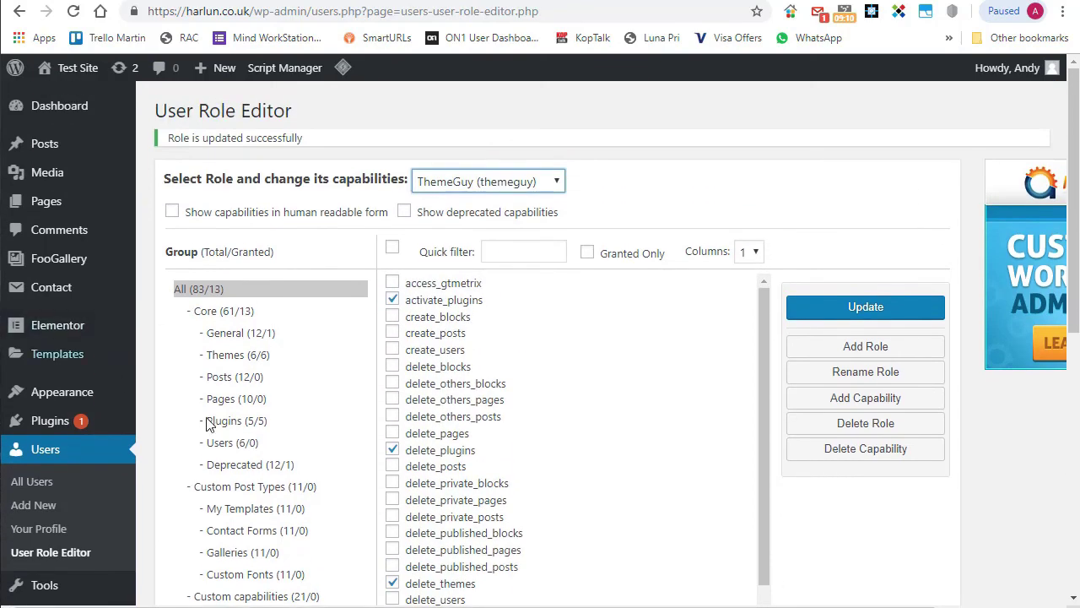
From All Users, set the Author account's Role to ThemeGuy and click Update User
left_click(19, 485)
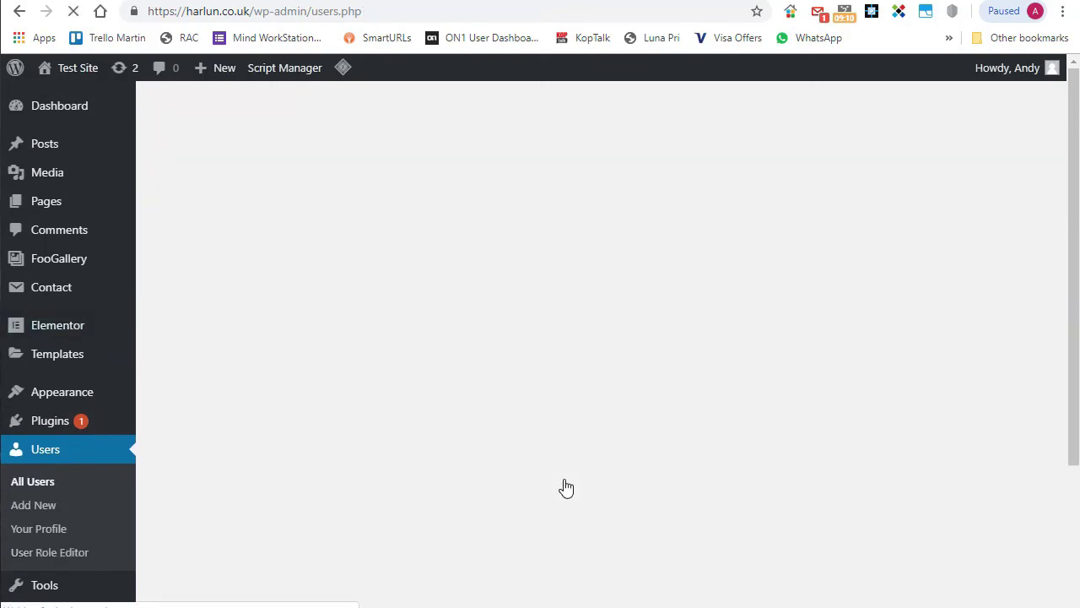
left_click(237, 331)
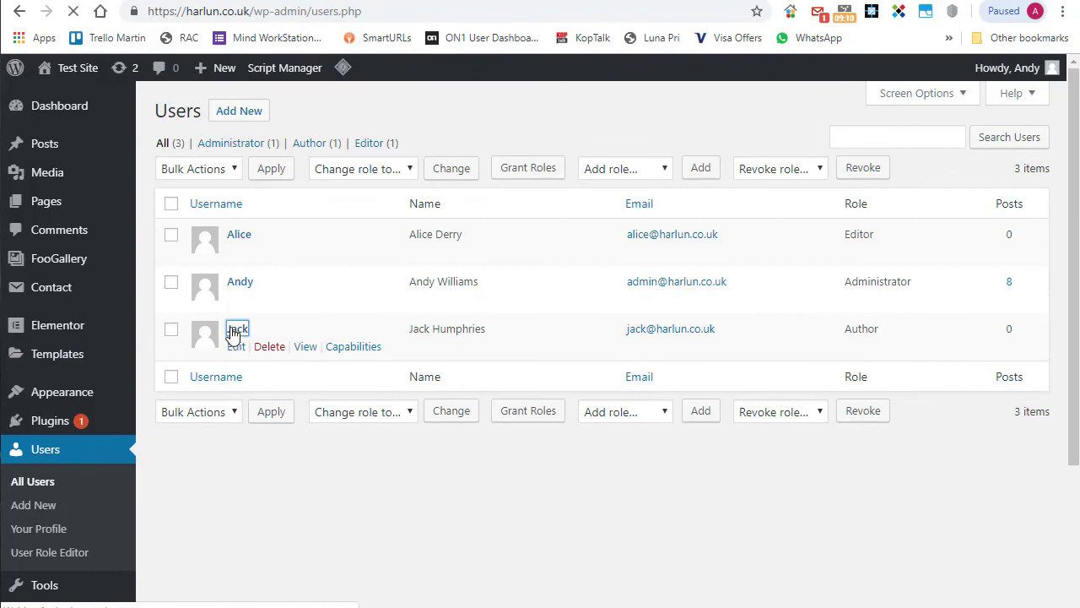
scroll(434, 380, "down", 2)
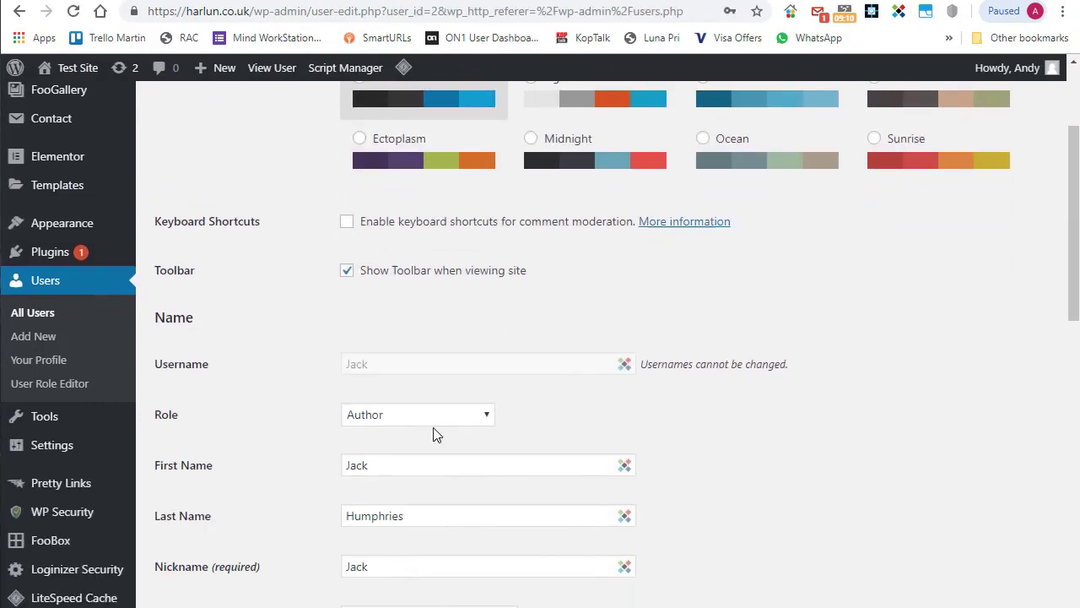
left_click(444, 418)
left_click(421, 436)
scroll(763, 427, "down", 7)
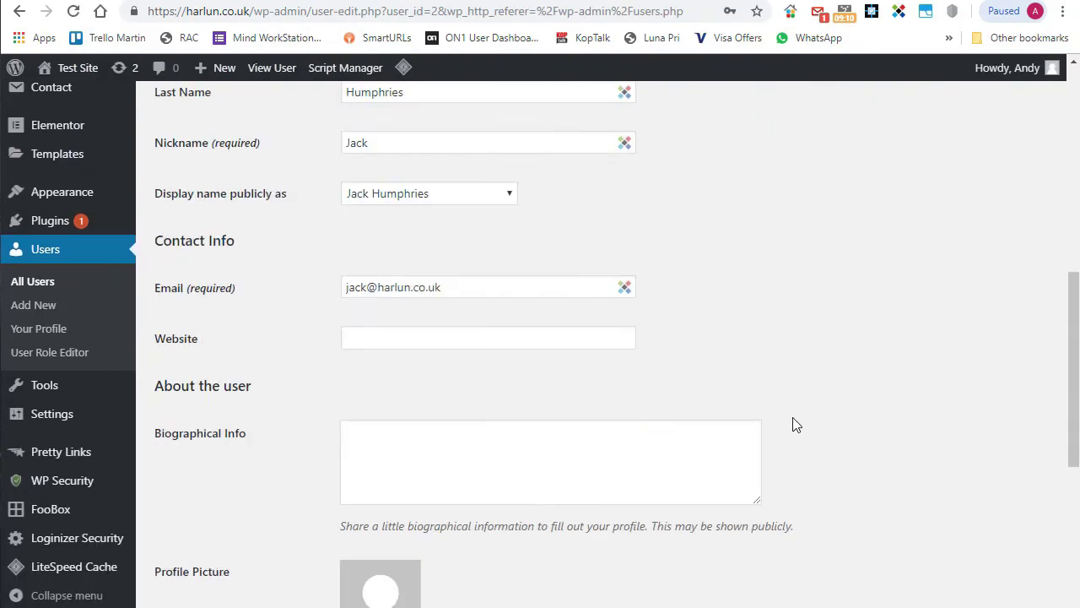
scroll(580, 388, "down", 2)
left_click(193, 533)
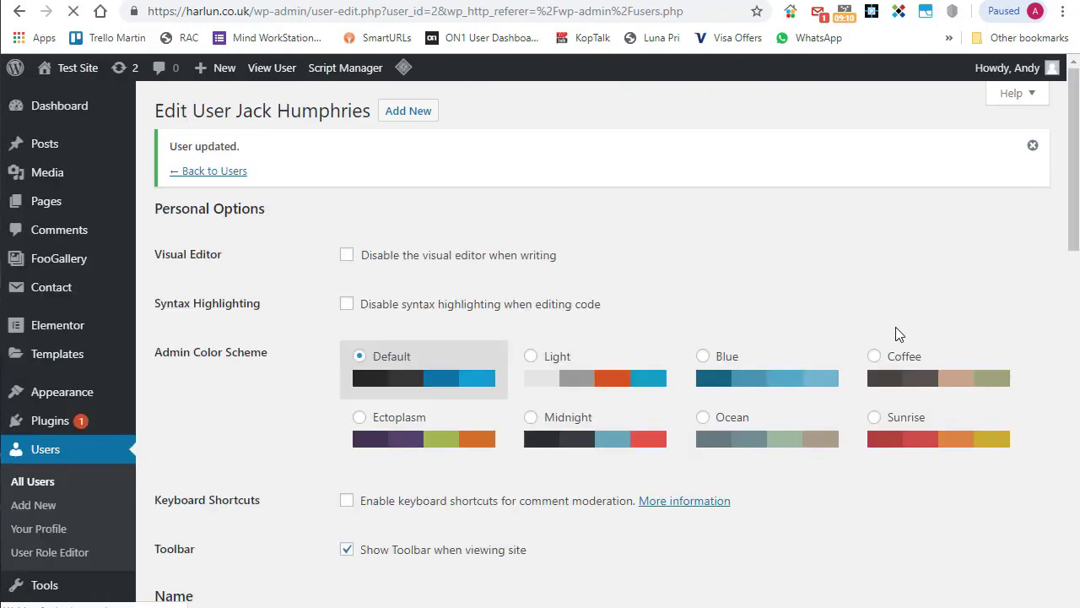
Log in as the ThemeGuy-role user with the browser's saved login credentials
mouse_move(1010, 67)
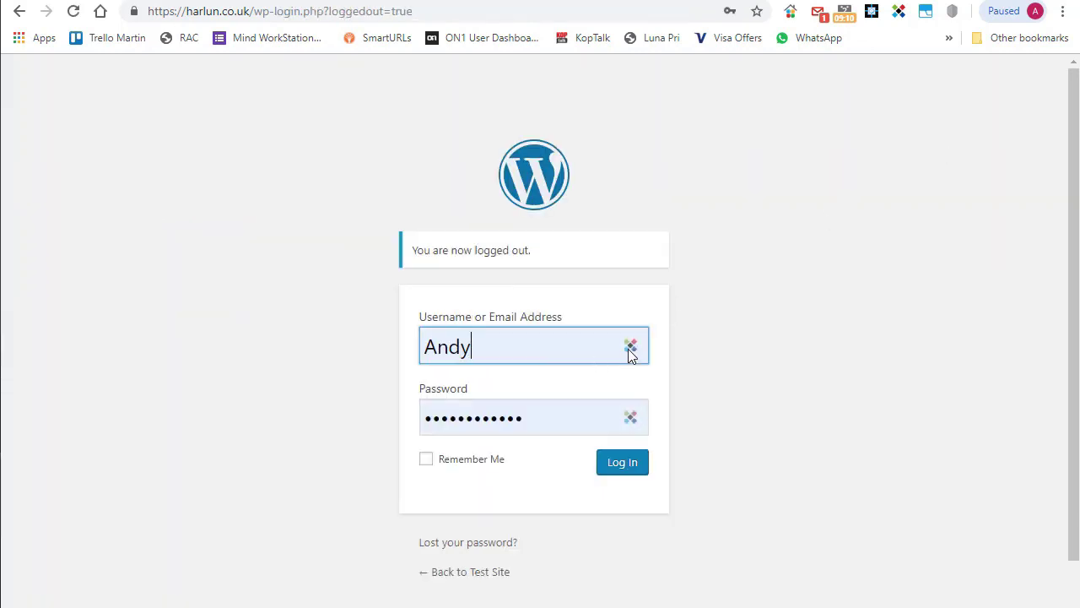
left_click(631, 346)
mouse_move(633, 375)
left_click(666, 398)
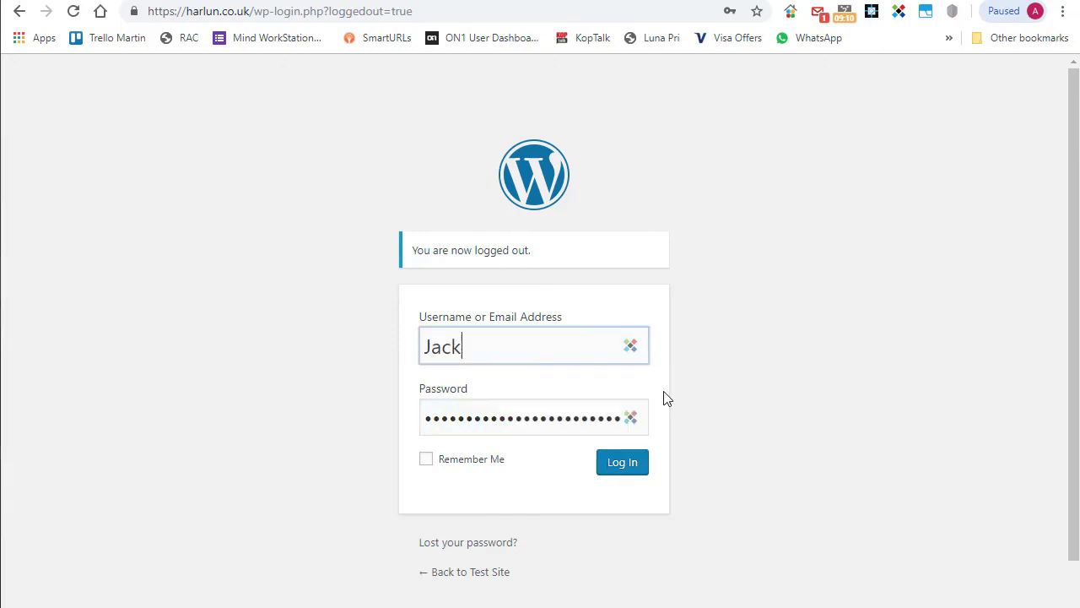
left_click(631, 469)
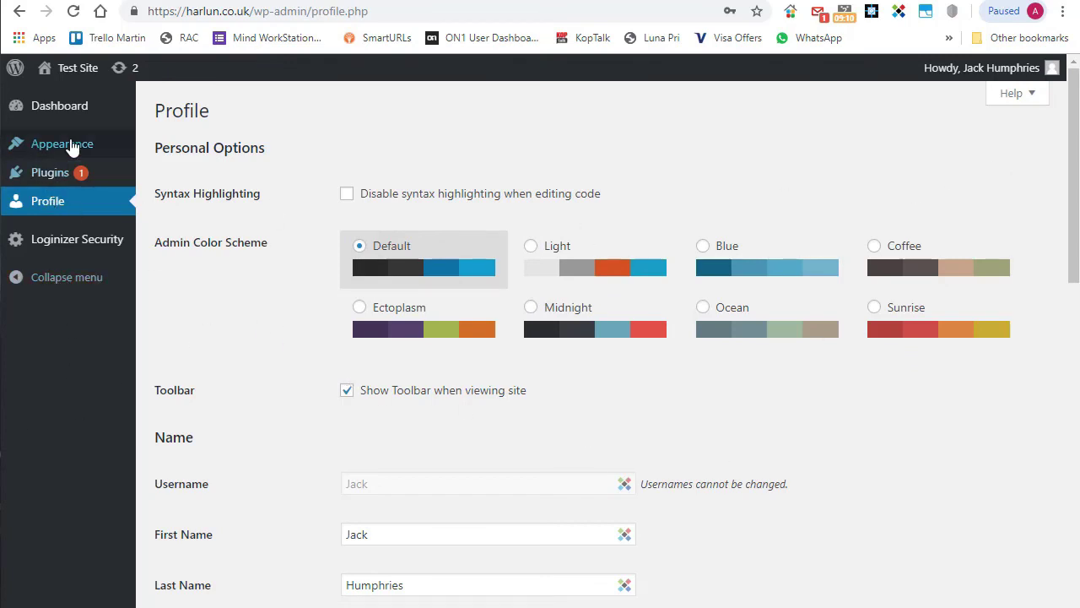
mouse_move(54, 148)
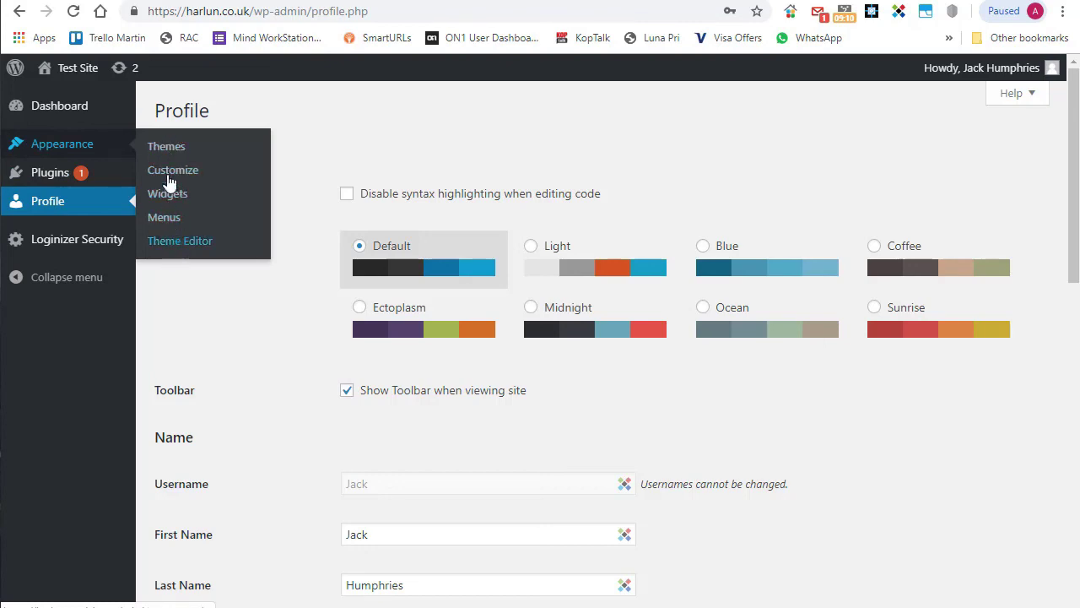
mouse_move(51, 179)
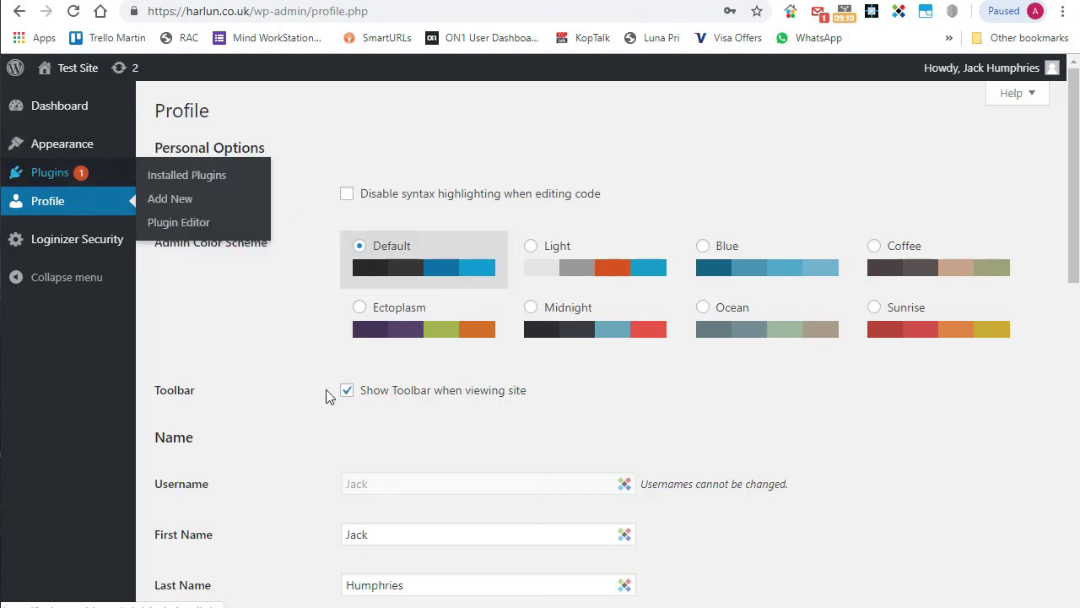